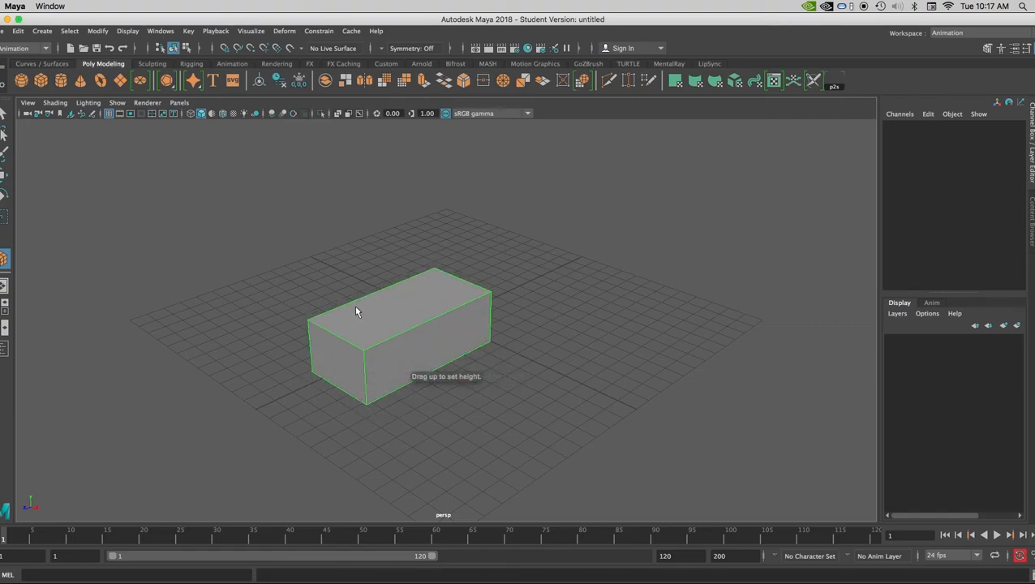
- Create a second, long, tall box as a wall behind the first box on the grid
left_click(41, 81)
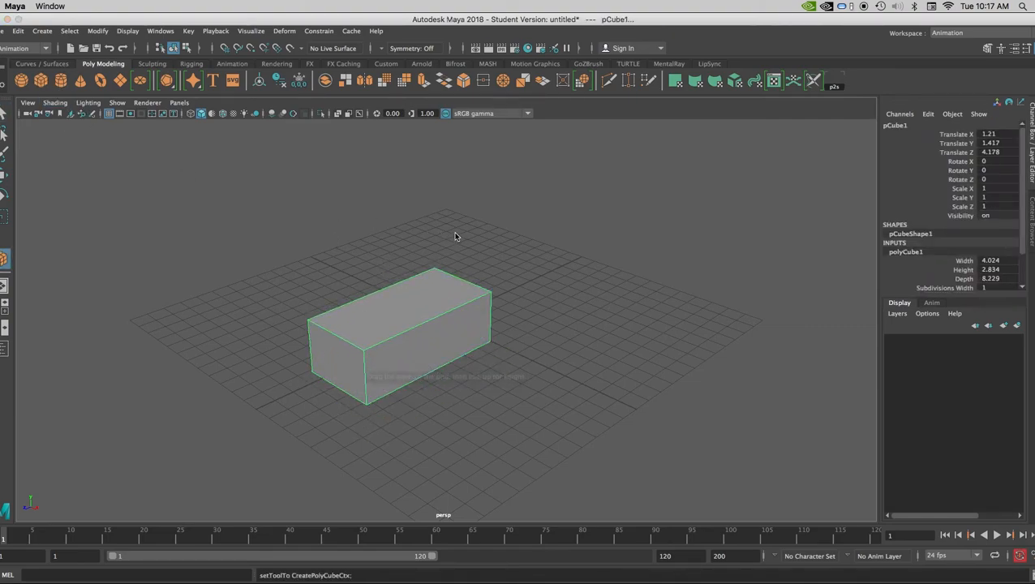
left_click_drag(525, 221, 206, 320)
left_click_drag(206, 320, 176, 168)
- Move the small box in front of the wall, to about Translate X -3.24 and Translate Z 5.213
left_click_drag(322, 305, 346, 315, "alt")
left_click(347, 315)
left_click(4, 175)
left_click_drag(386, 324, 305, 294)
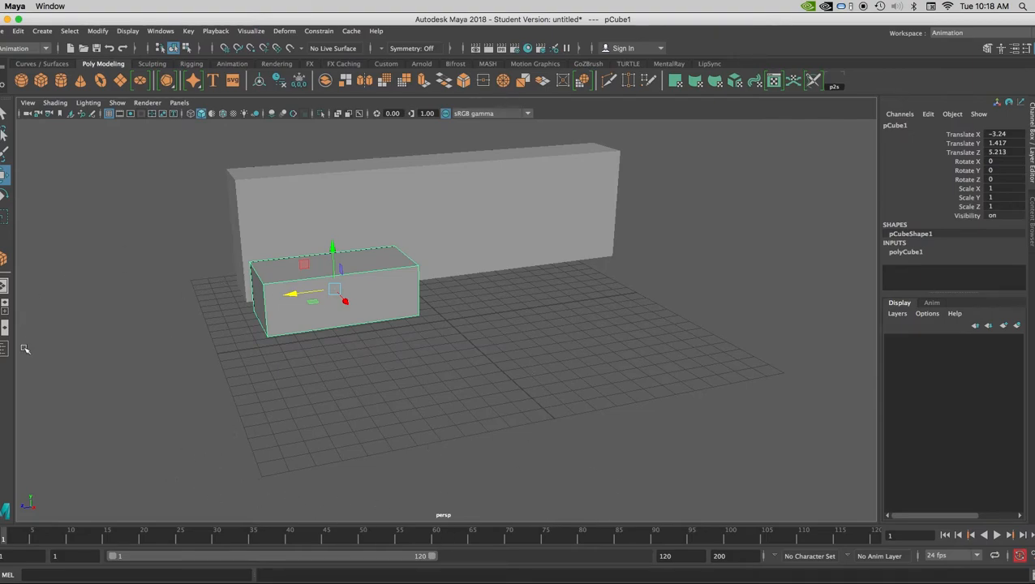
- Play the timeline briefly from frame 1 and stop it
left_click_drag(4, 541, 16, 537)
key("alt+v")
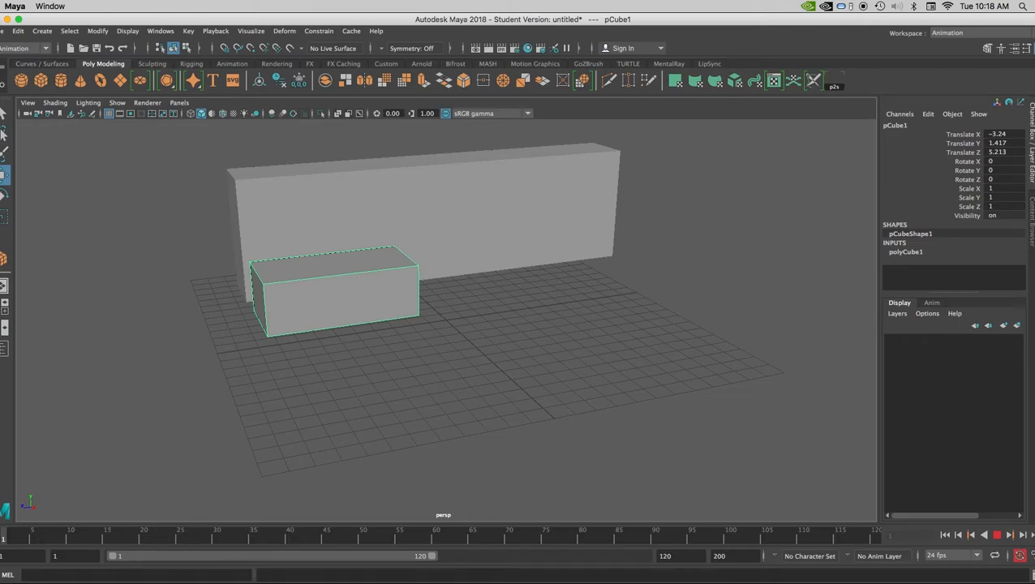
key("alt+v")
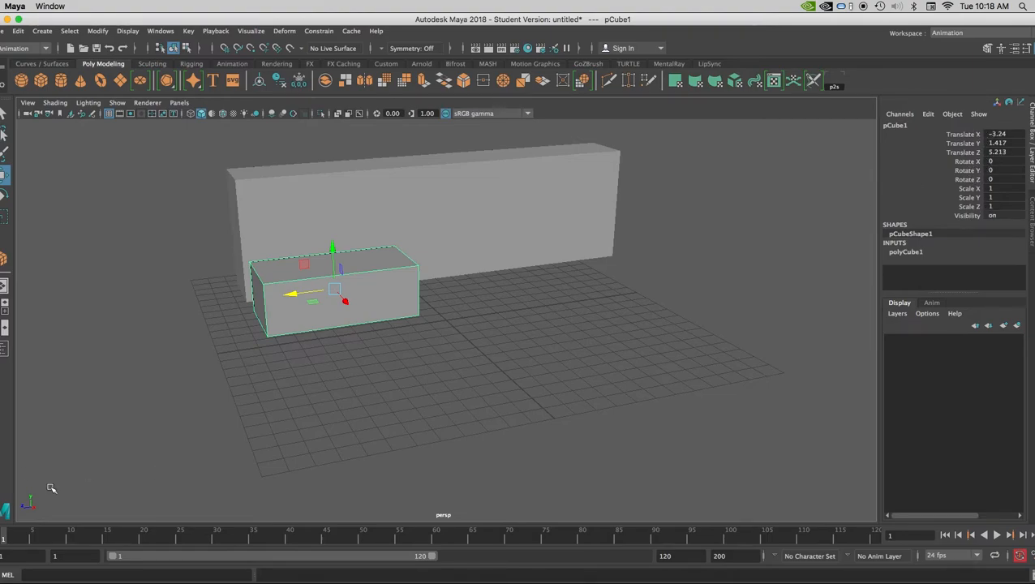
- Slide the small box along Z to about 5.377 and key only its Translate Z channel at frame 1
left_click_drag(292, 294, 503, 313)
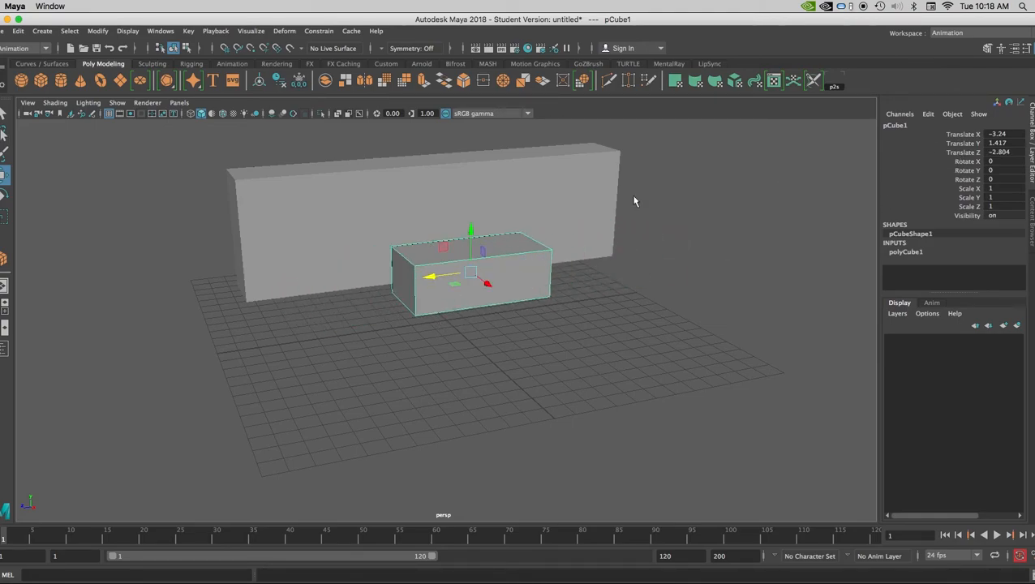
left_click_drag(425, 278, 332, 290)
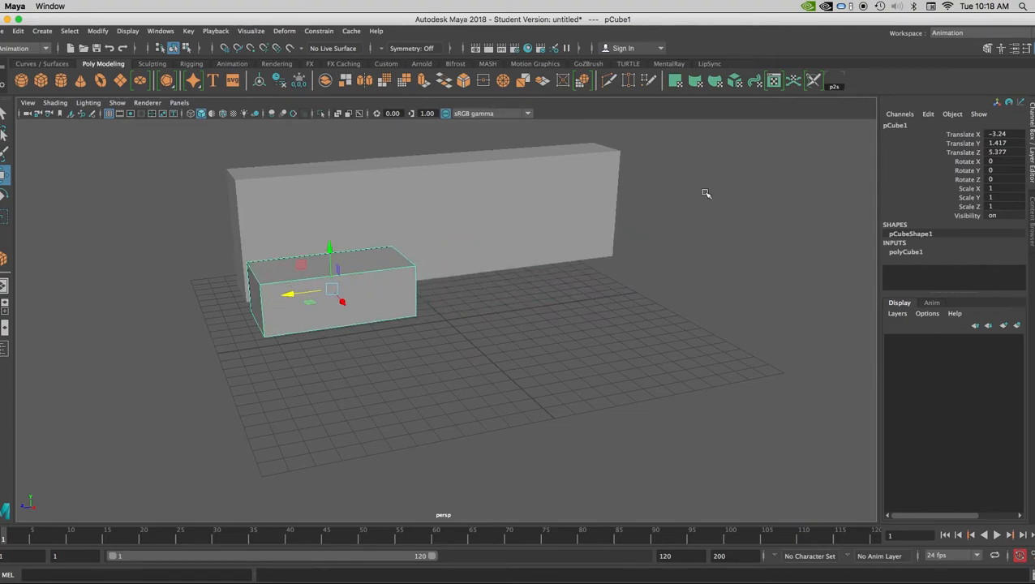
left_click(961, 152)
right_click(962, 158)
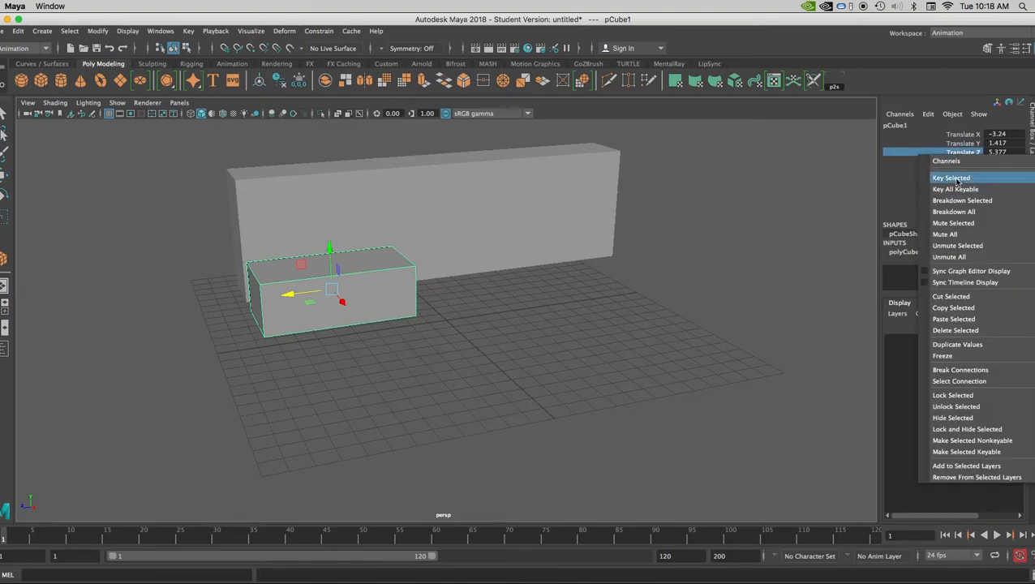
left_click(953, 177)
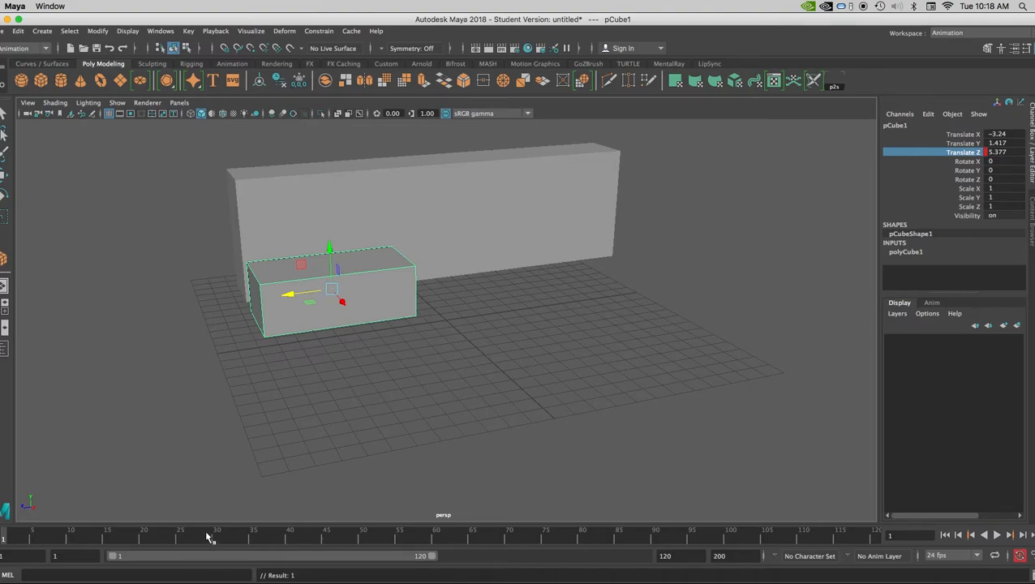
- At frame 24, move the small box along Z to about -2.236 and key its Translate Z
key("alt+v")
mouse_move(194, 545)
left_mouse_down()
mouse_move(235, 545)
mouse_move(207, 545)
mouse_move(224, 541)
left_mouse_up()
left_click_drag(224, 539, 173, 539)
left_click_drag(291, 293, 428, 288)
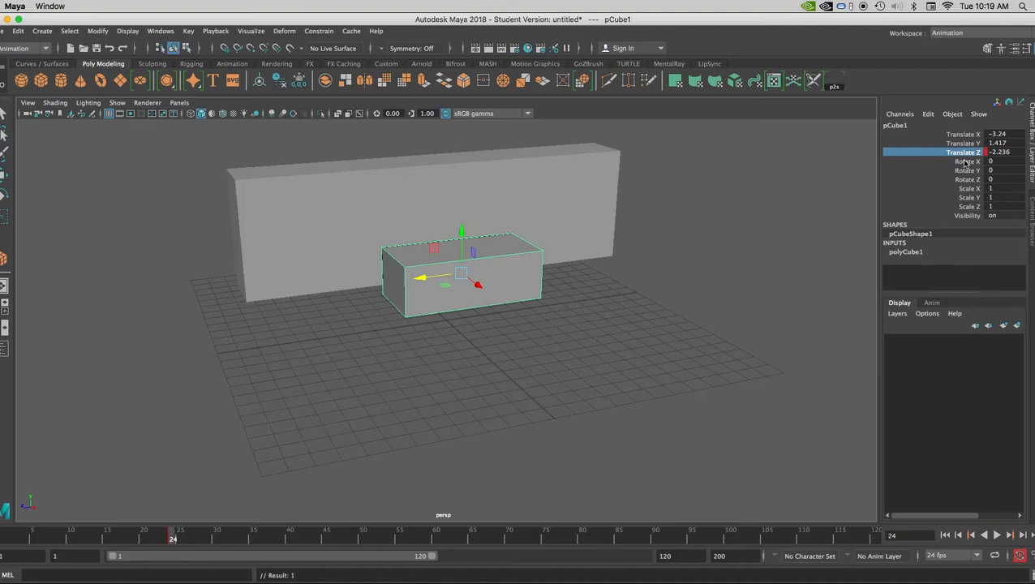
right_click_drag(962, 154, 916, 154)
left_click(1020, 555)
- Key all channels of the small box at frame 1 and at frame 24
left_click_drag(178, 537, 3, 540)
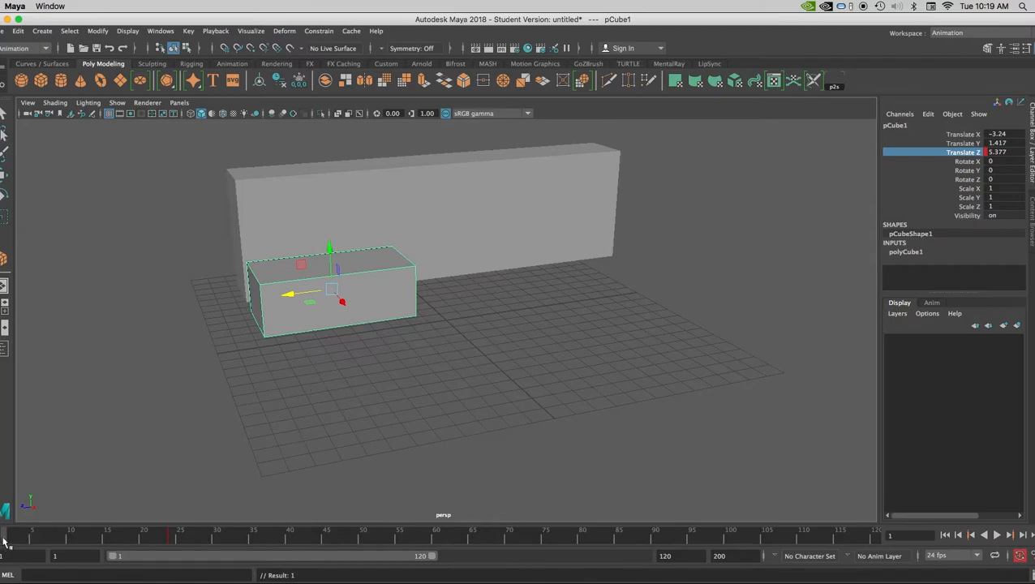
key("s")
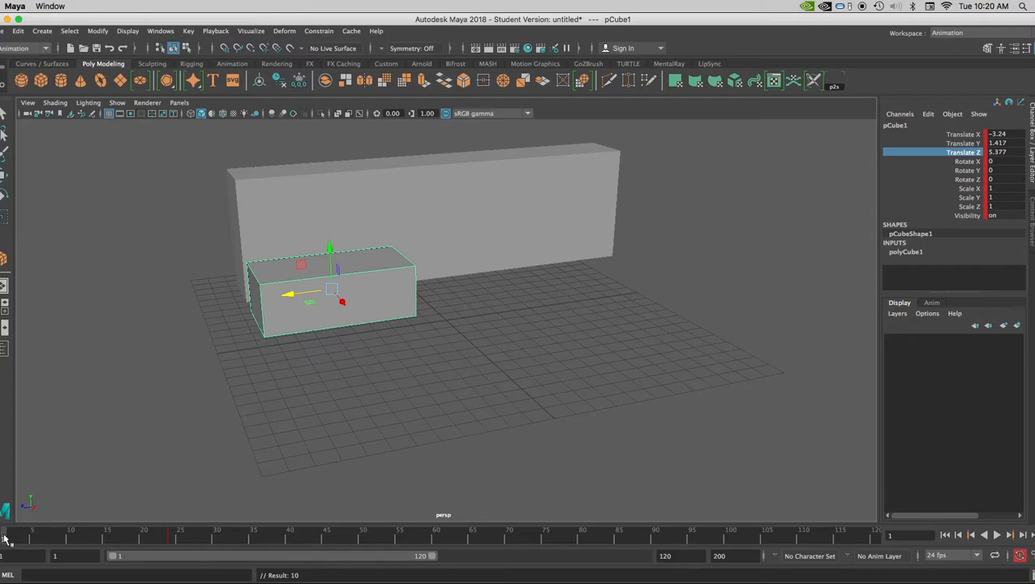
left_click_drag(4, 537, 172, 539)
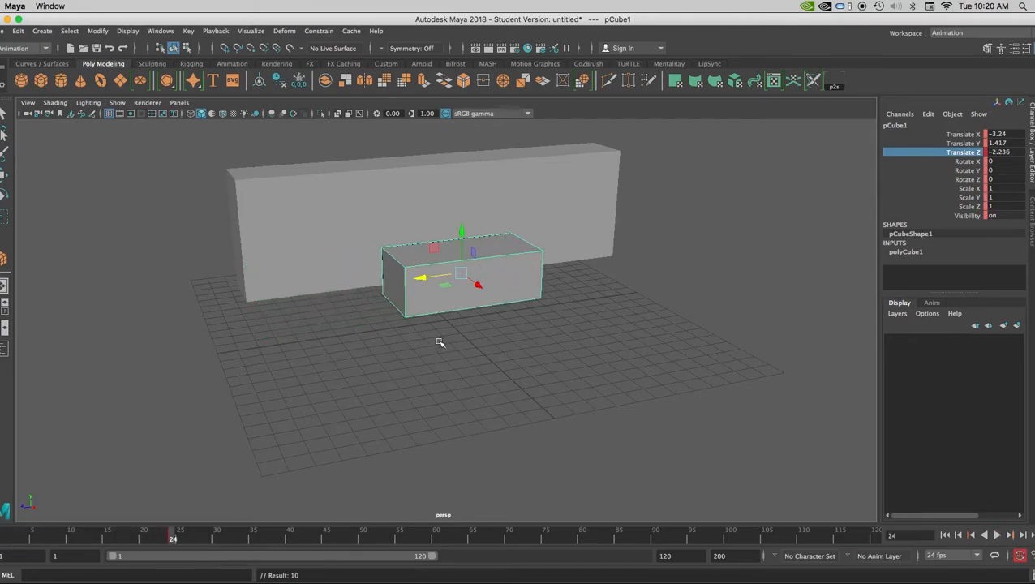
key("ctrl+z")
left_click_drag(7, 540, 171, 540)
key("s")
- Set a holding key on all channels of the small box at frame 48, leaving its position as it is
key("alt+v")
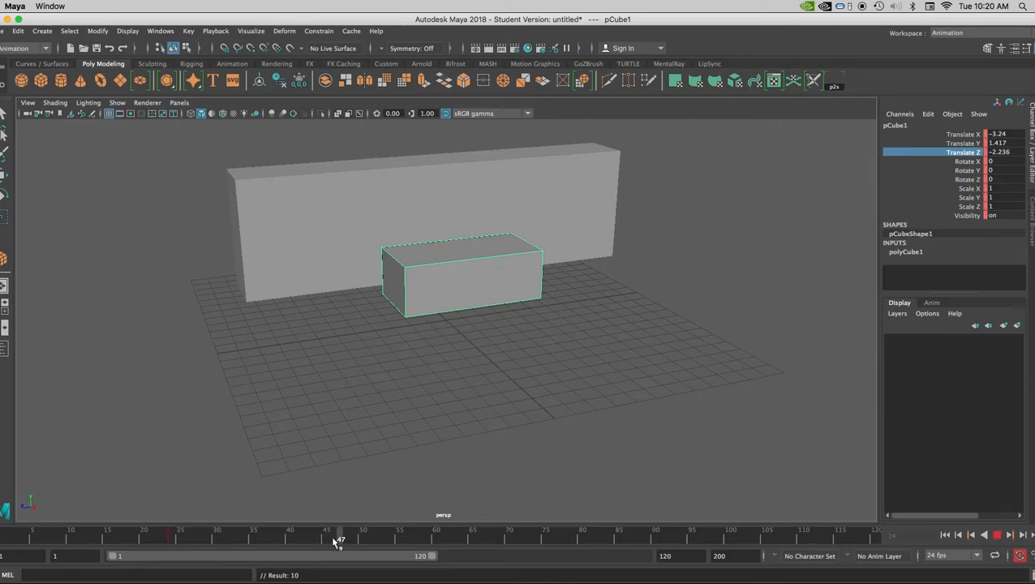
left_click_drag(171, 537, 172, 538)
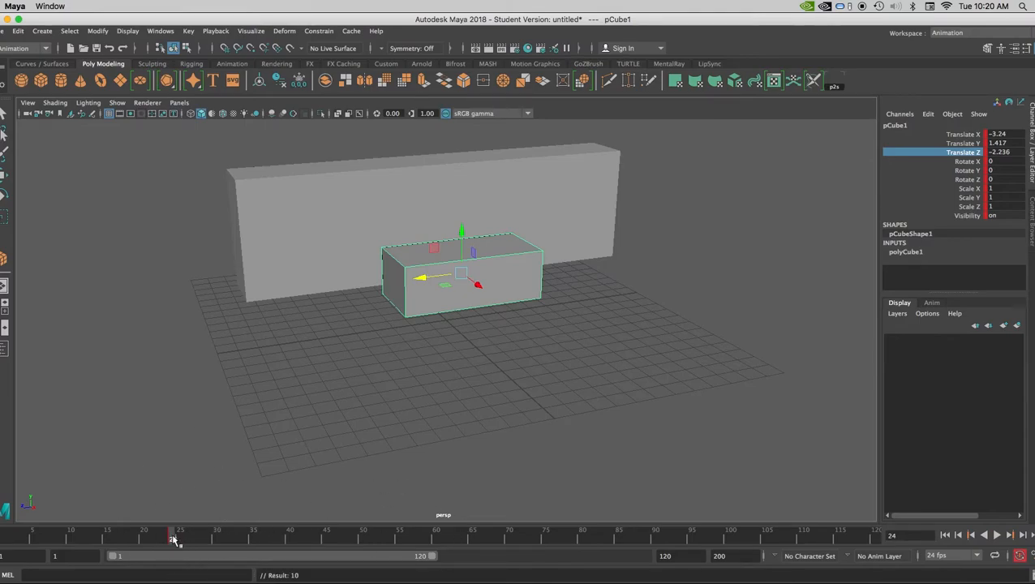
left_click_drag(174, 540, 348, 538)
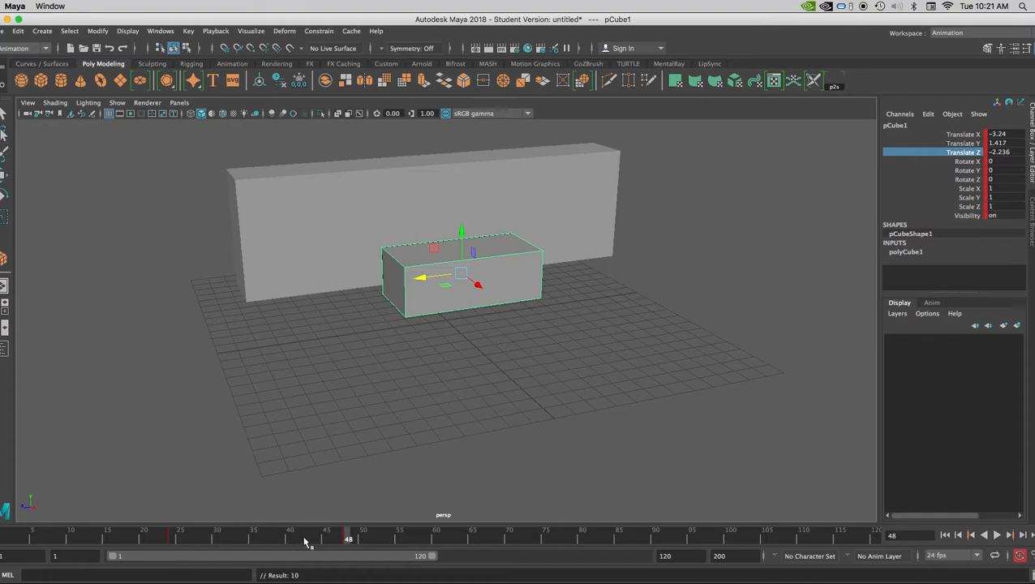
- Key the small box raised to about Translate Y 5.587 at frame 73 and moved to about Translate Z -7.503 at frame 89
key("alt+v")
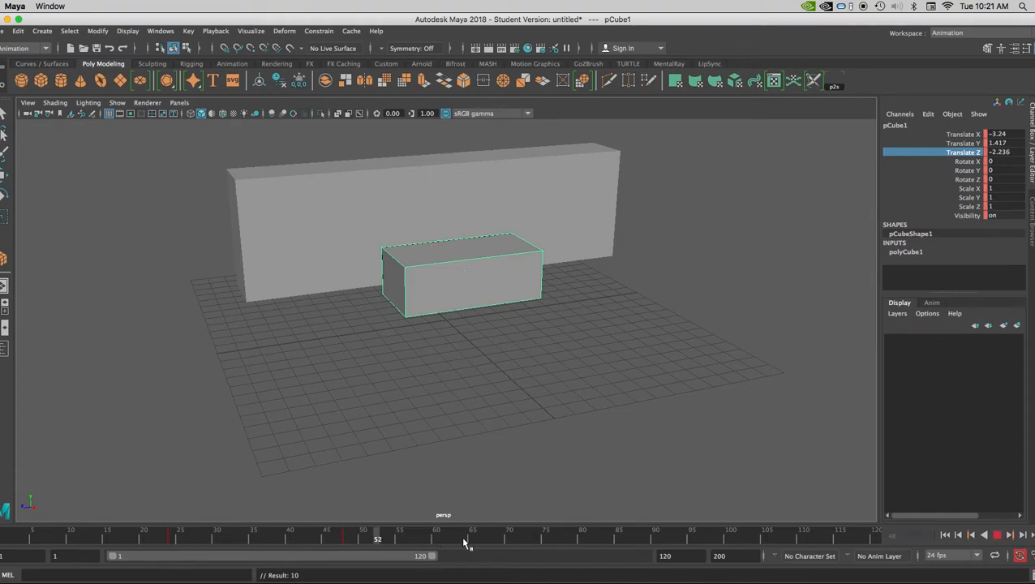
key("alt+v")
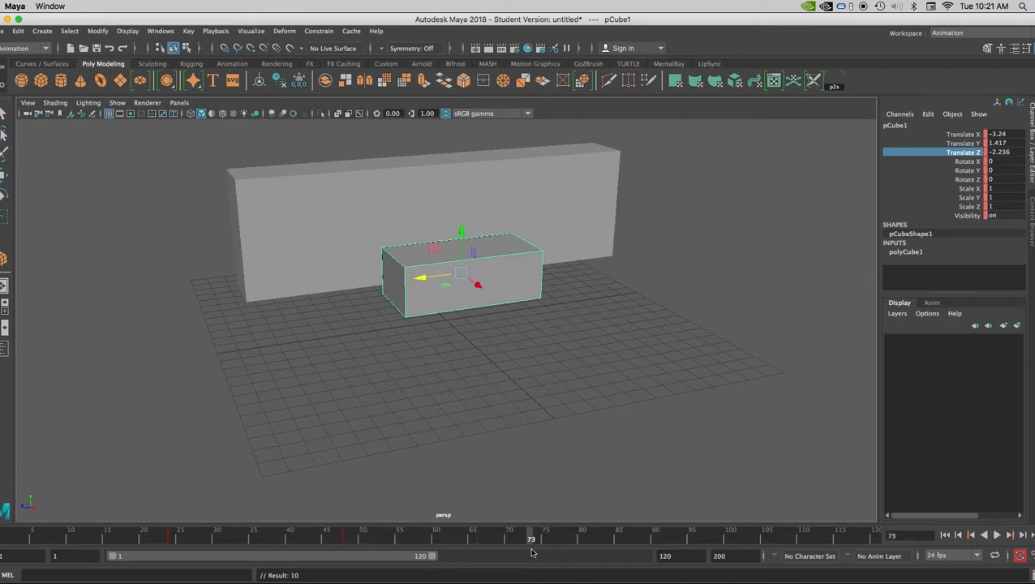
left_click_drag(459, 234, 460, 162)
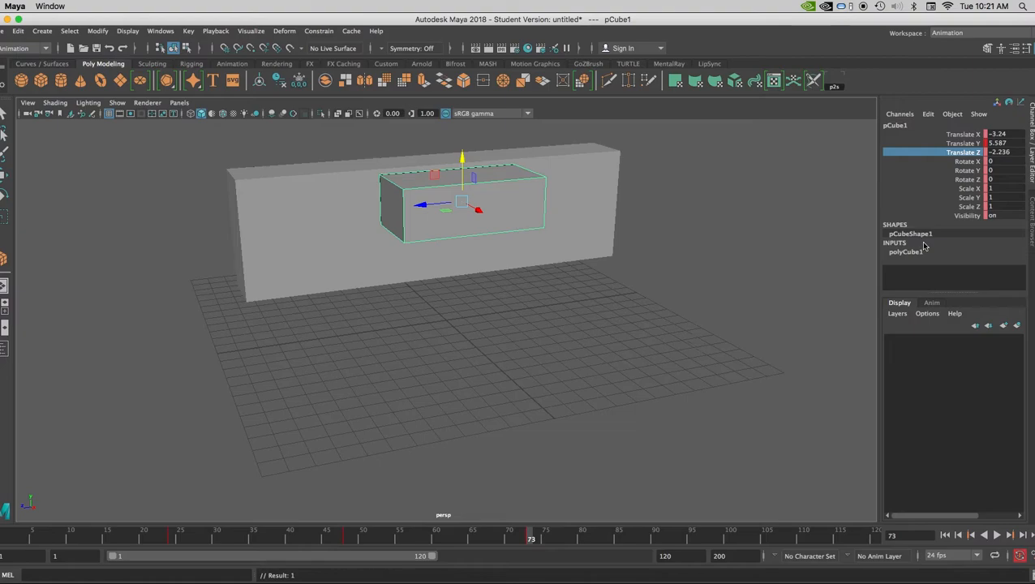
left_click_drag(420, 205, 511, 199)
key("s")
- Key the small box lowered to about Translate Y 1.295 at frame 102 and moved to about Translate Z -12.513 at frame 113
left_click_drag(654, 539, 743, 538)
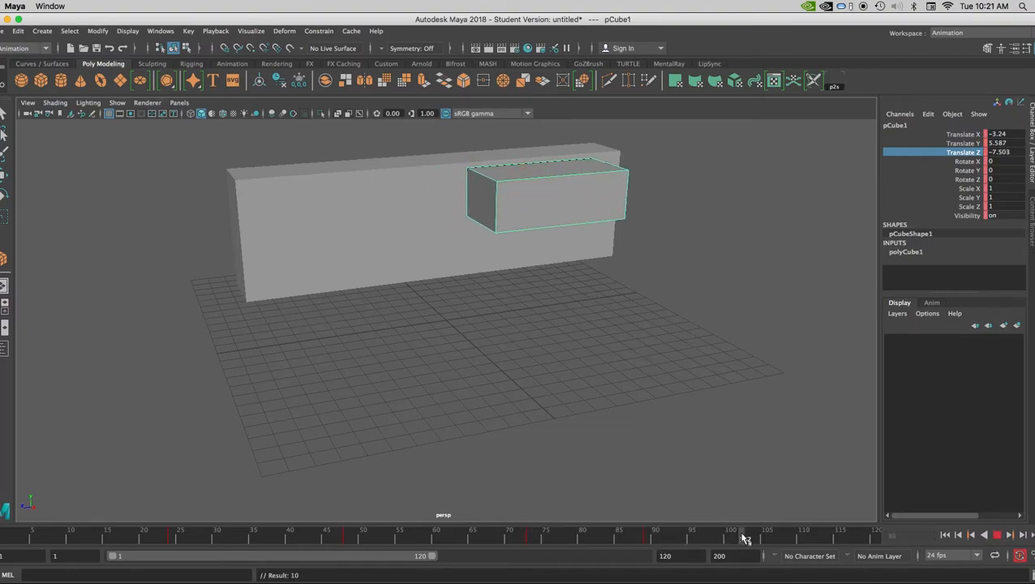
left_click_drag(555, 155, 545, 224)
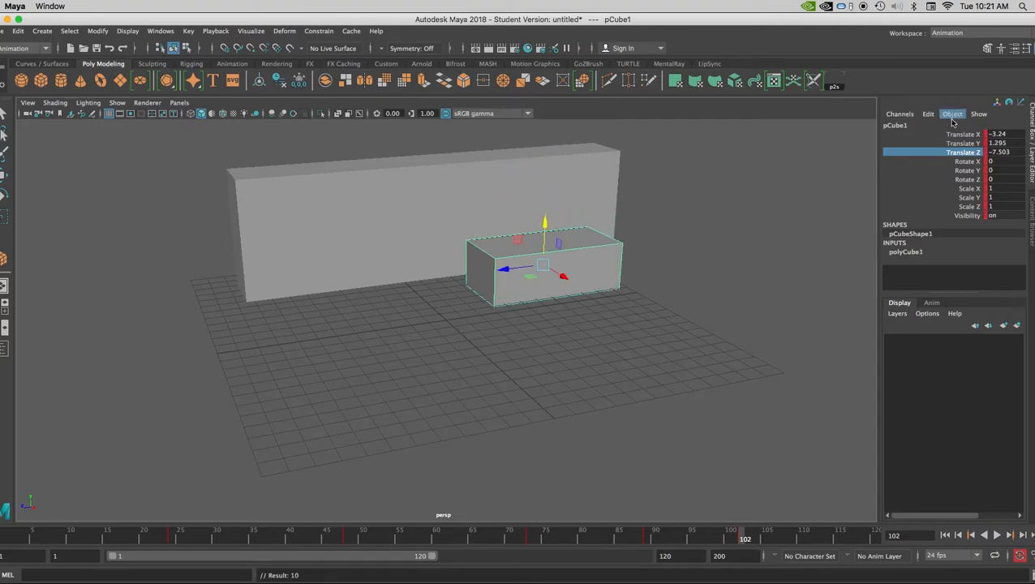
left_click_drag(741, 535, 825, 538)
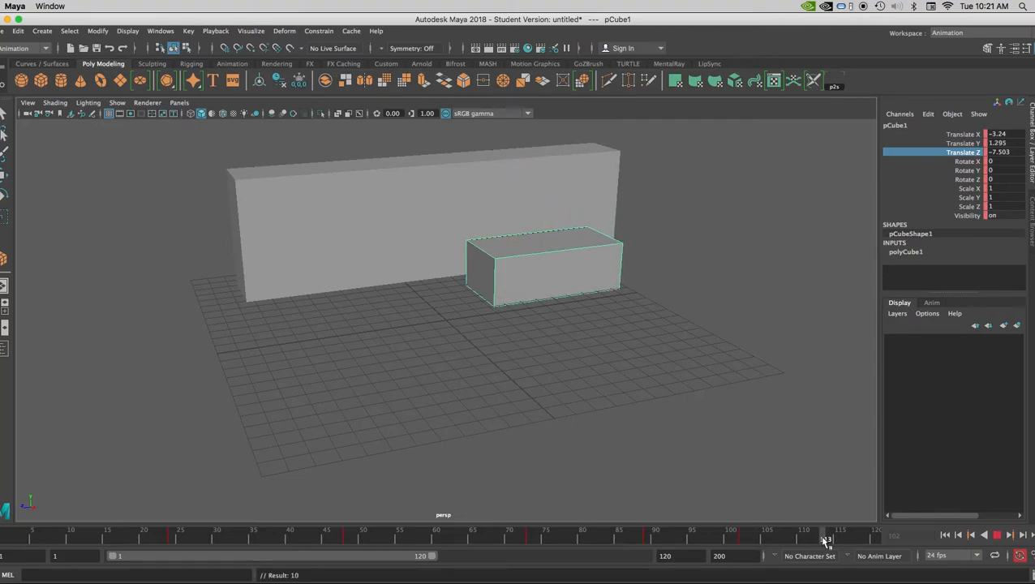
left_click_drag(503, 269, 577, 261)
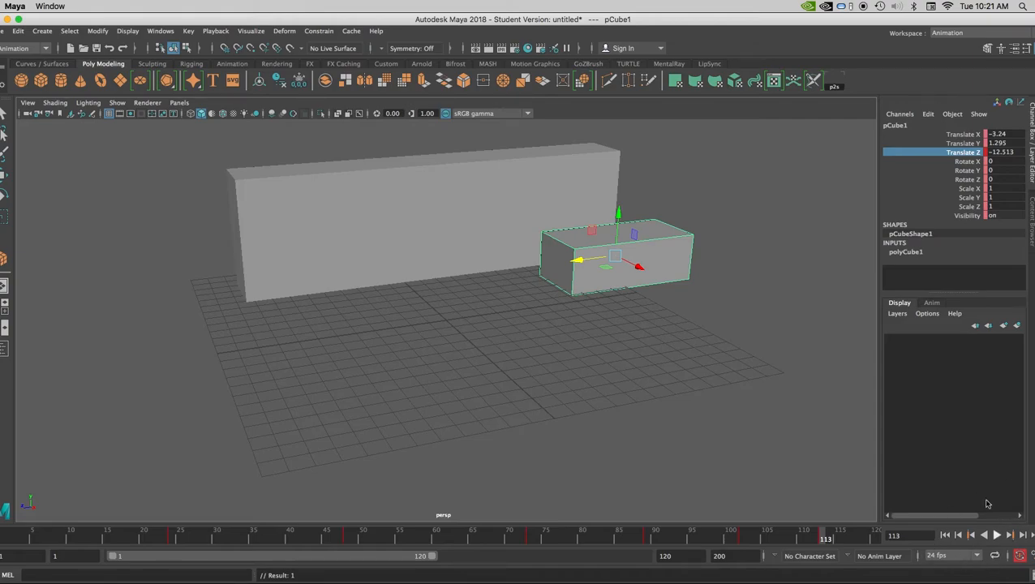
- Return to frame 1, play the box animation to review it, and stop playback
left_click(946, 536)
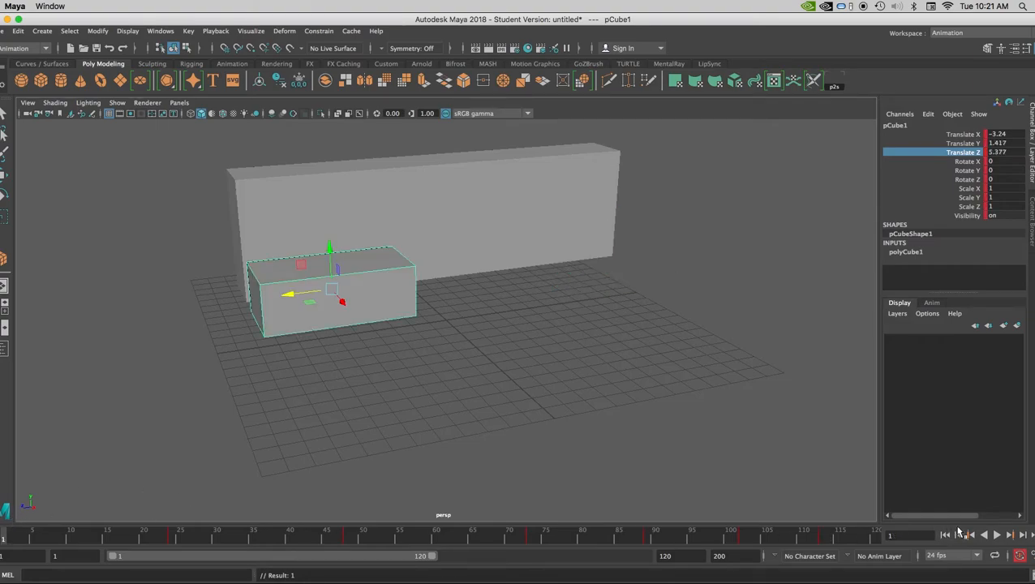
left_click(997, 536)
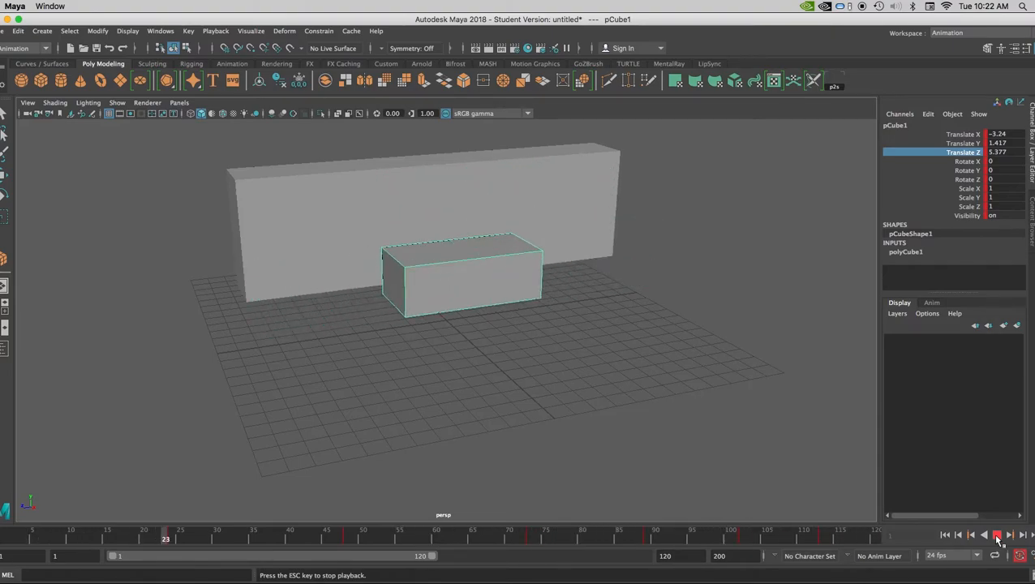
left_click(997, 535)
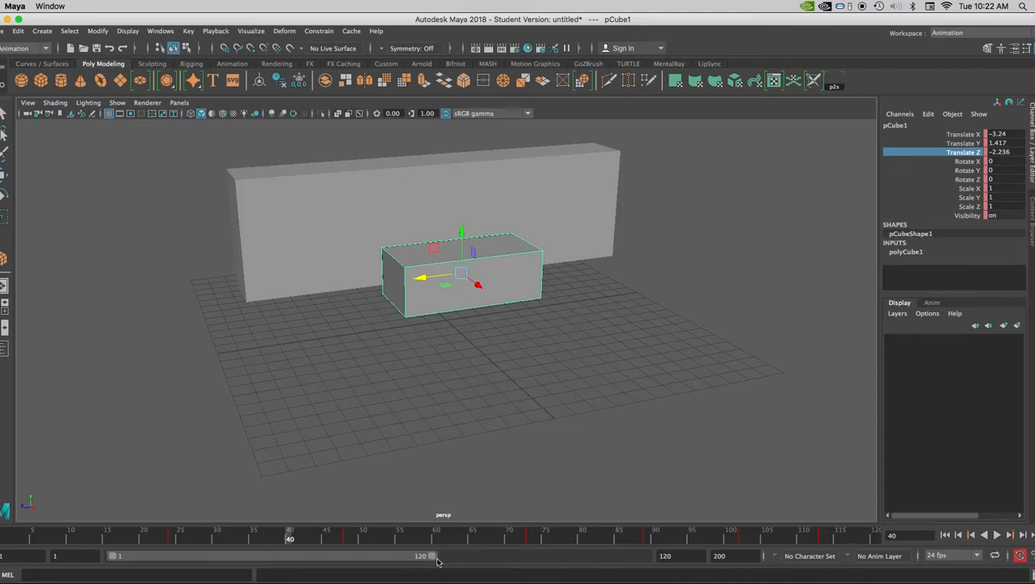
- Adjust the end of the visible playback range to frame 151 and narrow the range to frames 94 to 115
left_click_drag(432, 558, 662, 560)
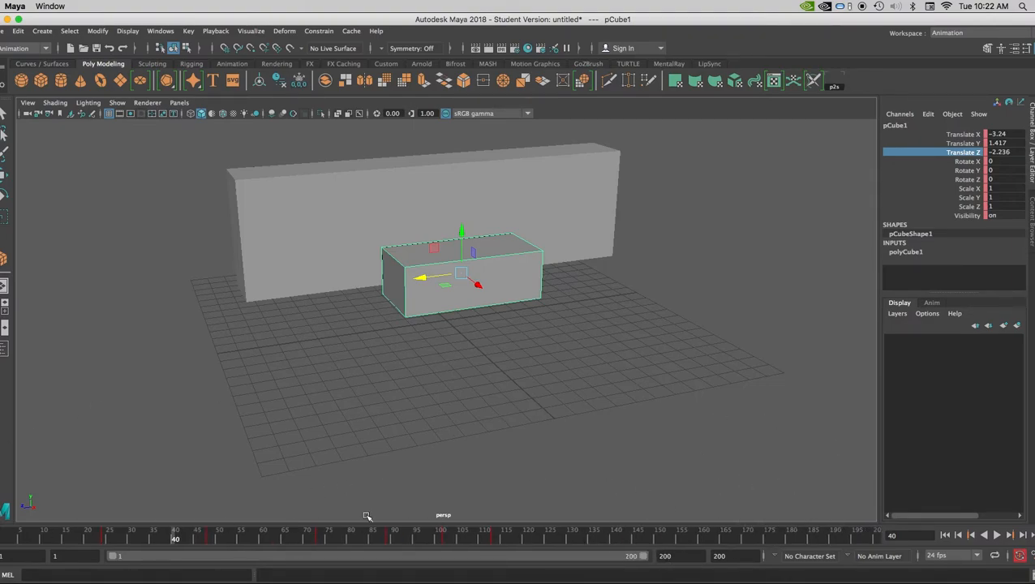
left_click_drag(645, 559, 548, 559)
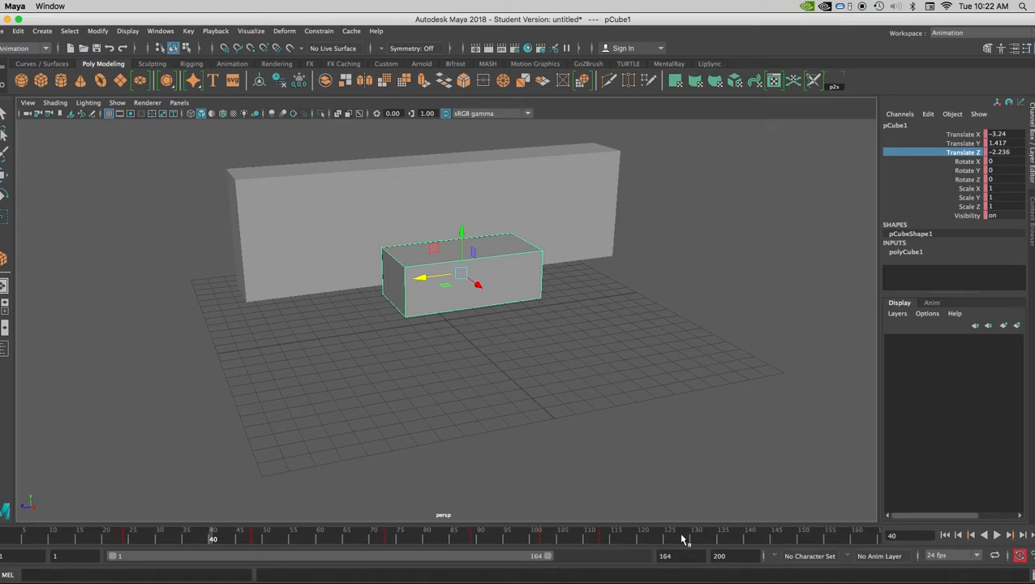
left_click_drag(549, 558, 514, 558)
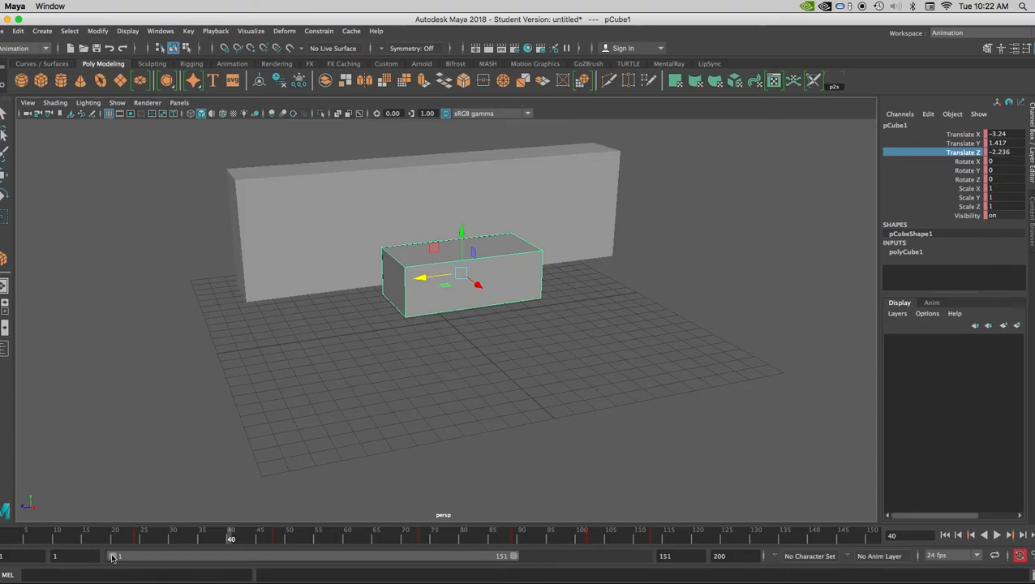
left_click_drag(114, 556, 360, 558)
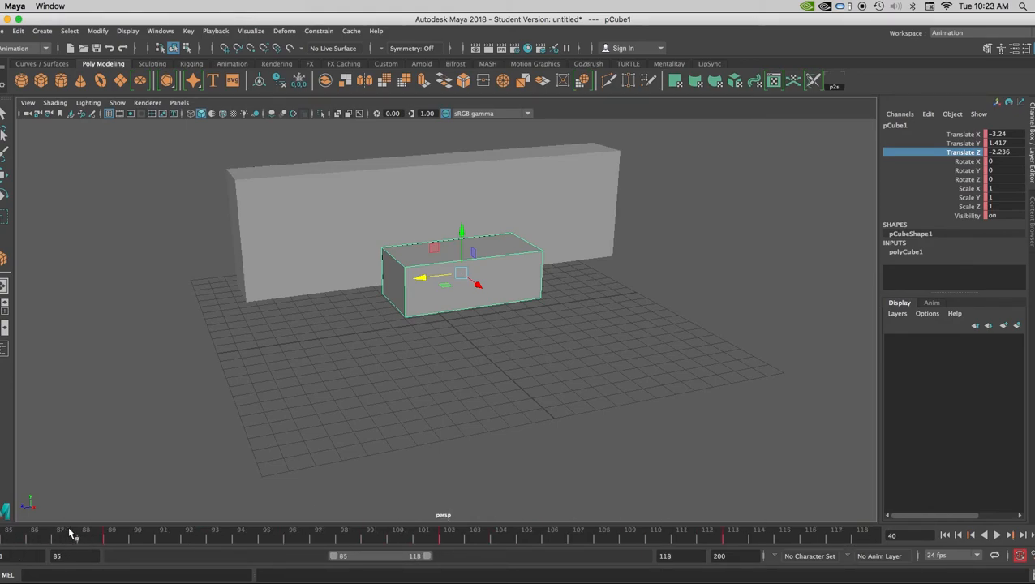
left_click_drag(420, 559, 392, 557)
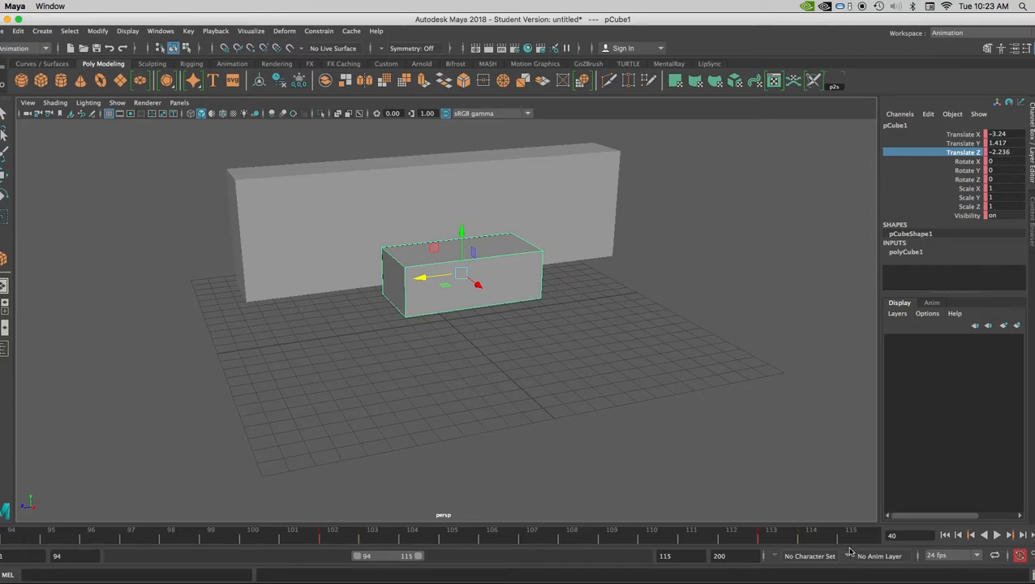
- Expand the visible playback range to frames 1 to 200
left_click_drag(358, 556, 115, 556)
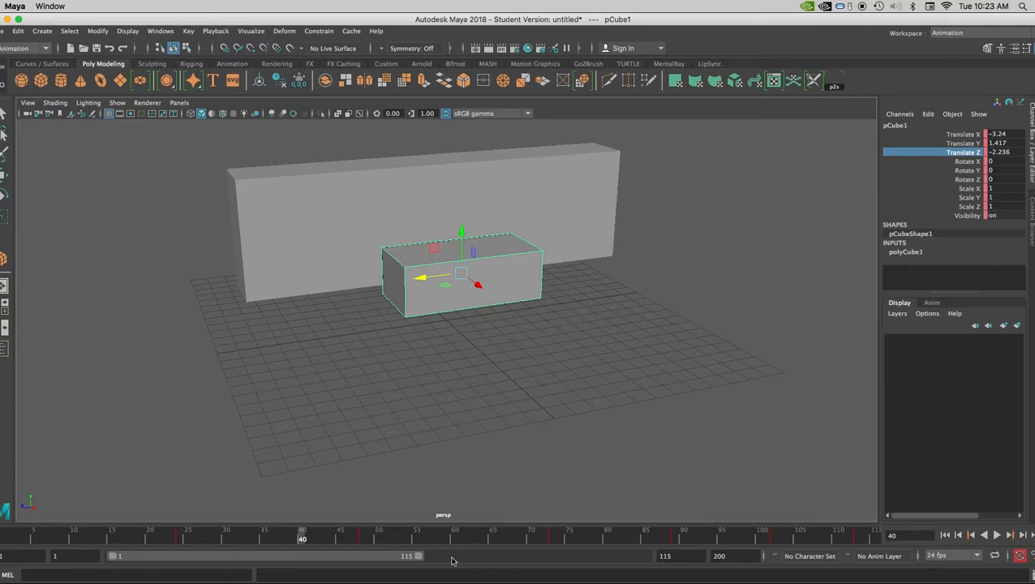
left_click_drag(417, 557, 645, 557)
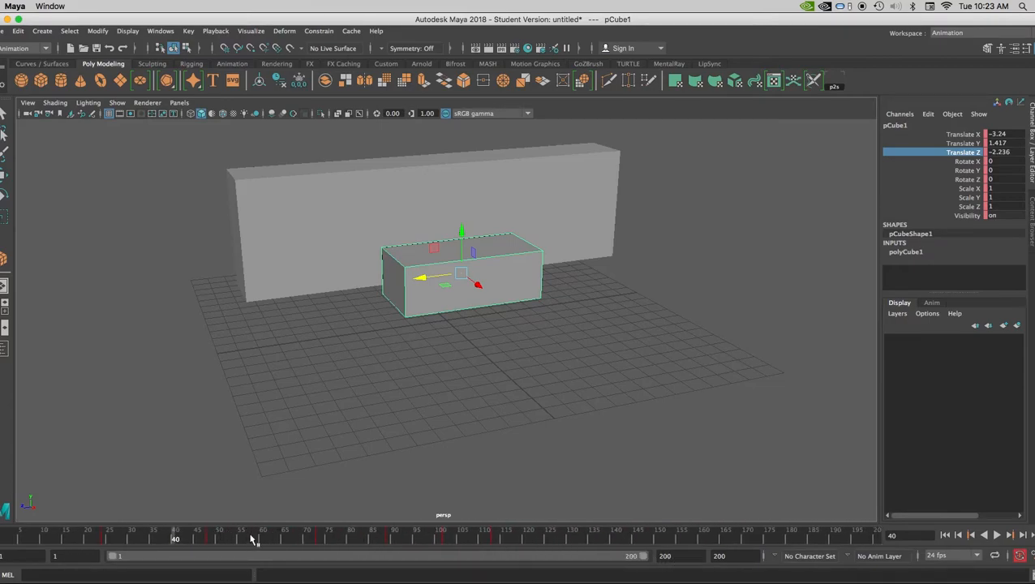
- Play the box animation, inspect the box at frames 73 and 78, and return to frame 1
key("alt+v")
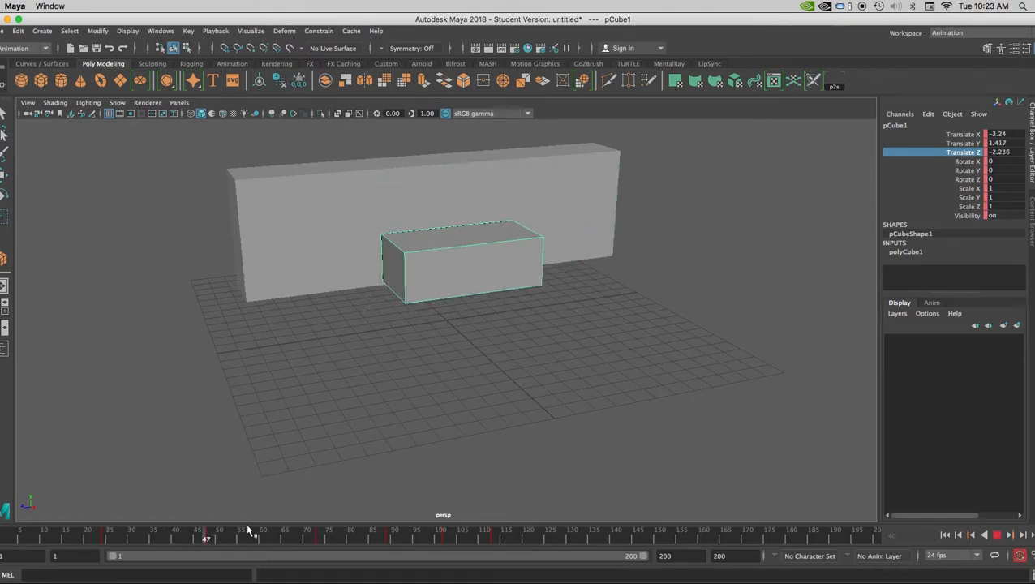
key("alt+v")
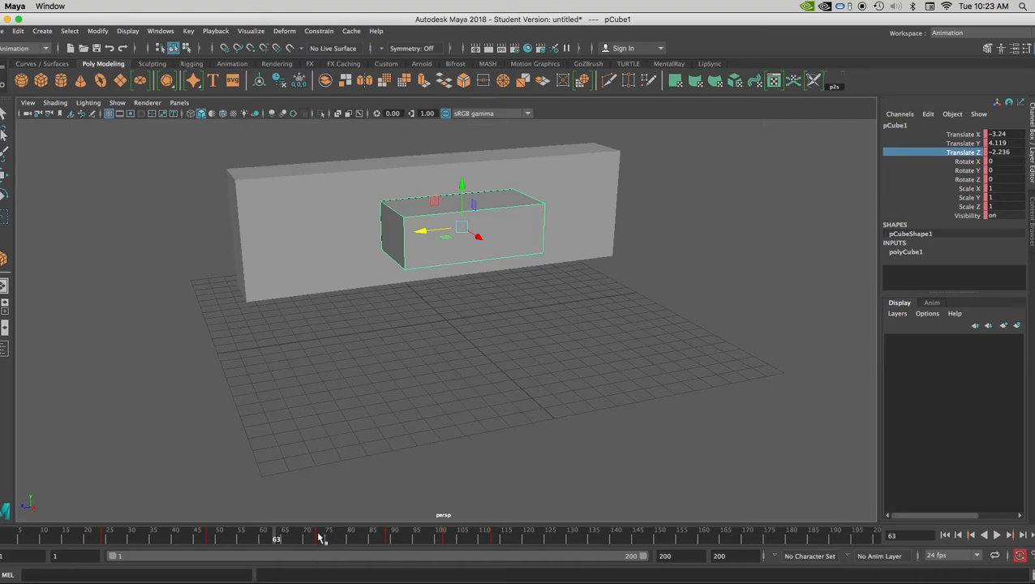
left_click(319, 537)
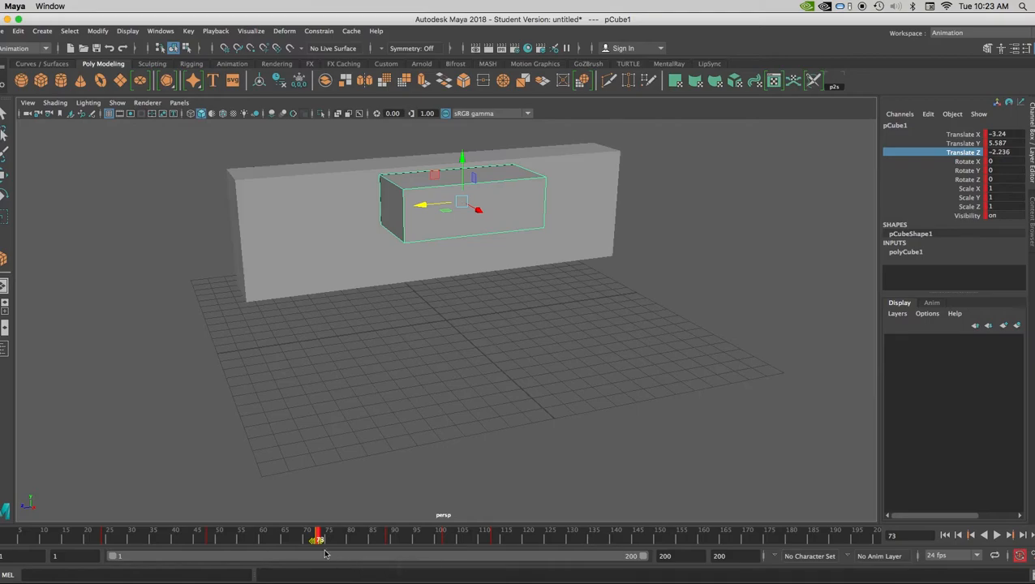
mouse_move(318, 544)
left_mouse_down()
mouse_move(351, 543)
mouse_move(276, 544)
mouse_move(342, 542)
mouse_move(318, 543)
left_mouse_up()
left_click(342, 542)
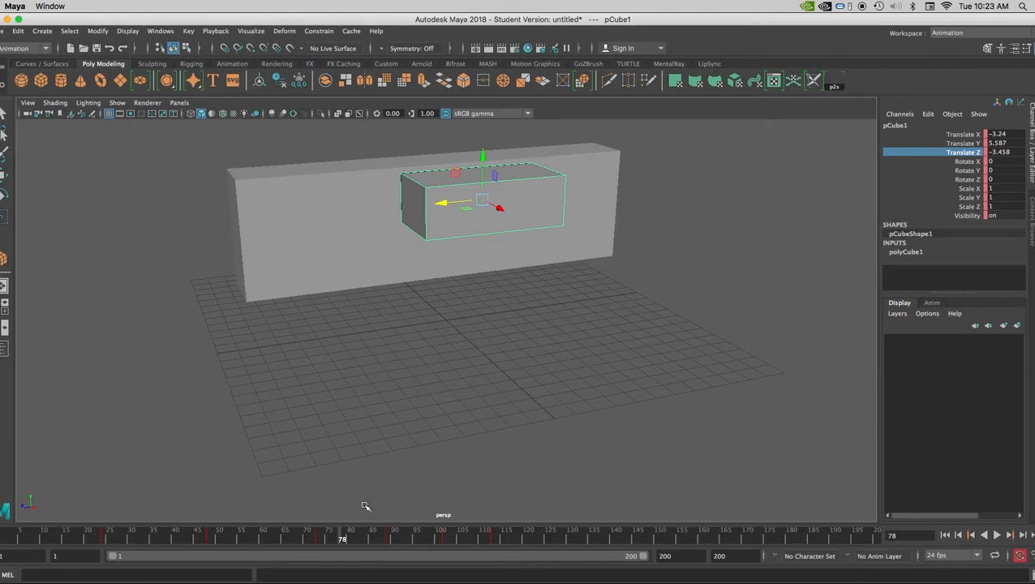
key("alt+v")
left_click_drag(767, 539, 8, 527)
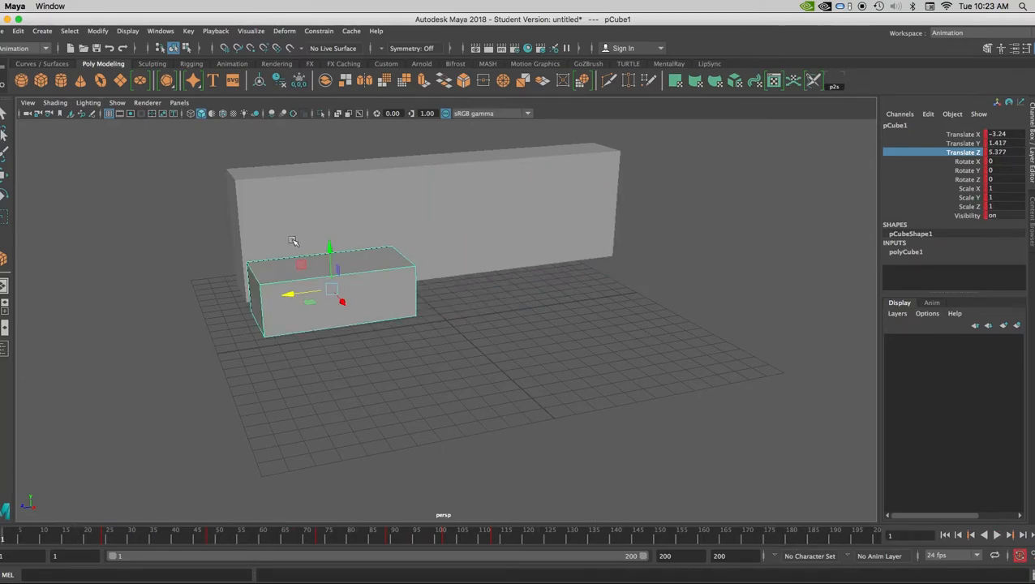
- Assign a new Lambert material to the small box and set its color to red
right_click(384, 293)
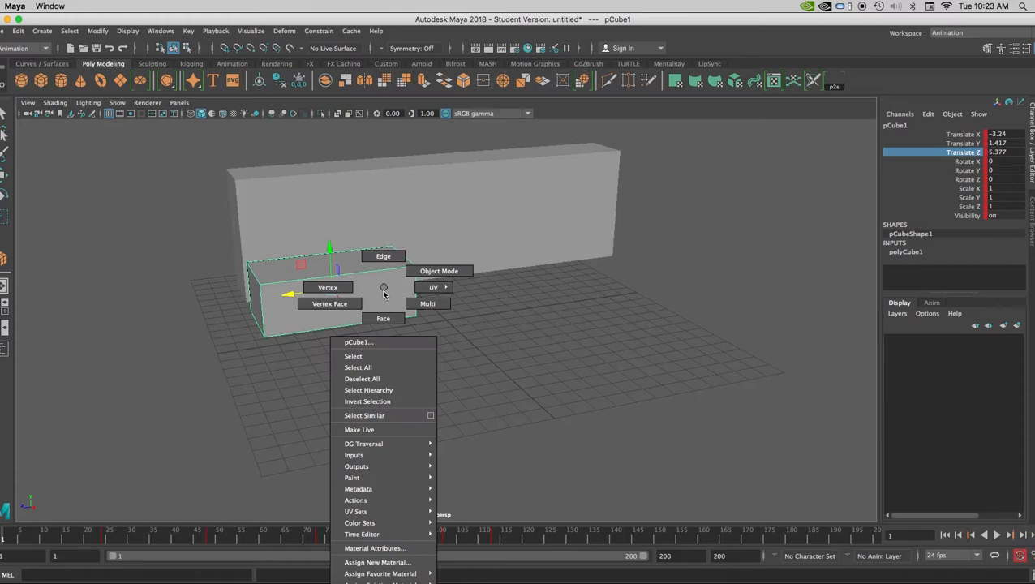
left_click(388, 562)
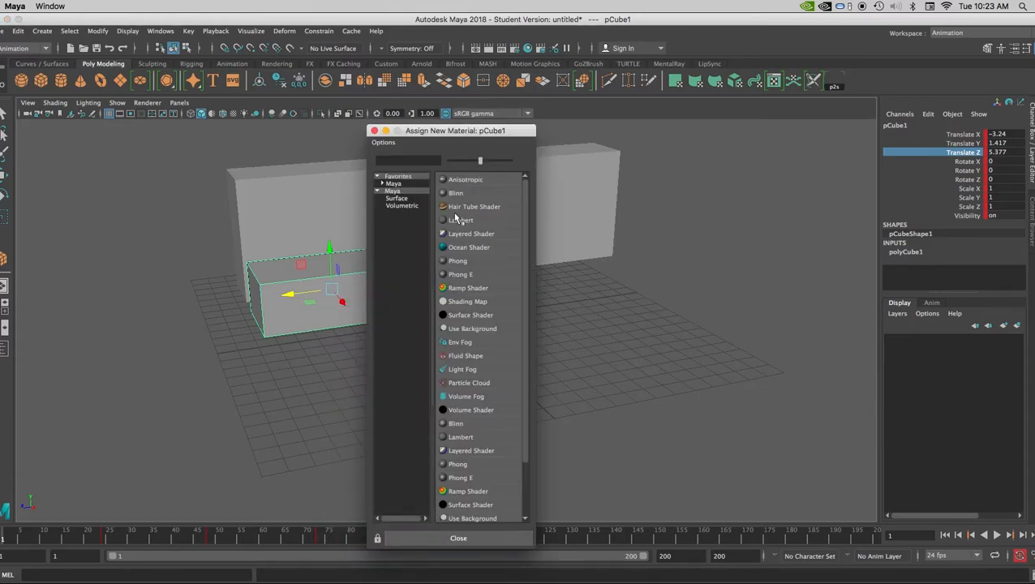
left_click(459, 217)
left_click(898, 260)
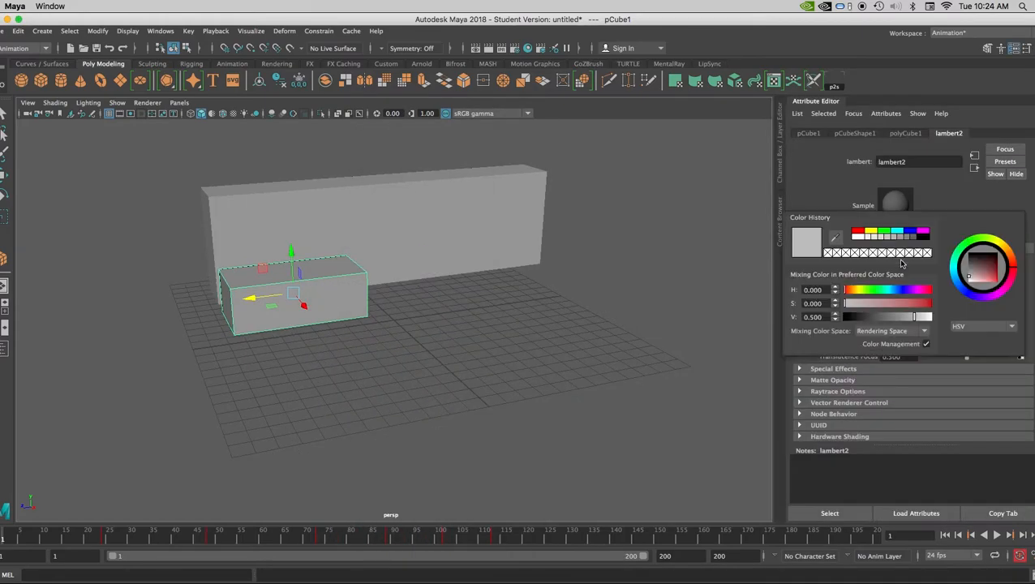
left_click(857, 233)
- Set the wall's material color to yellow and test-render the current frame
left_click(509, 211)
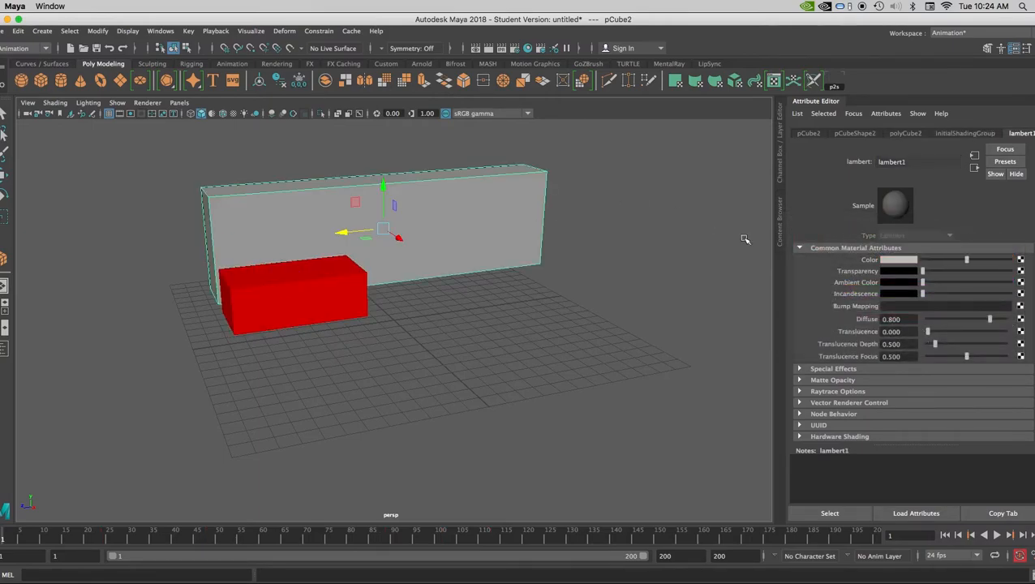
left_click(900, 261)
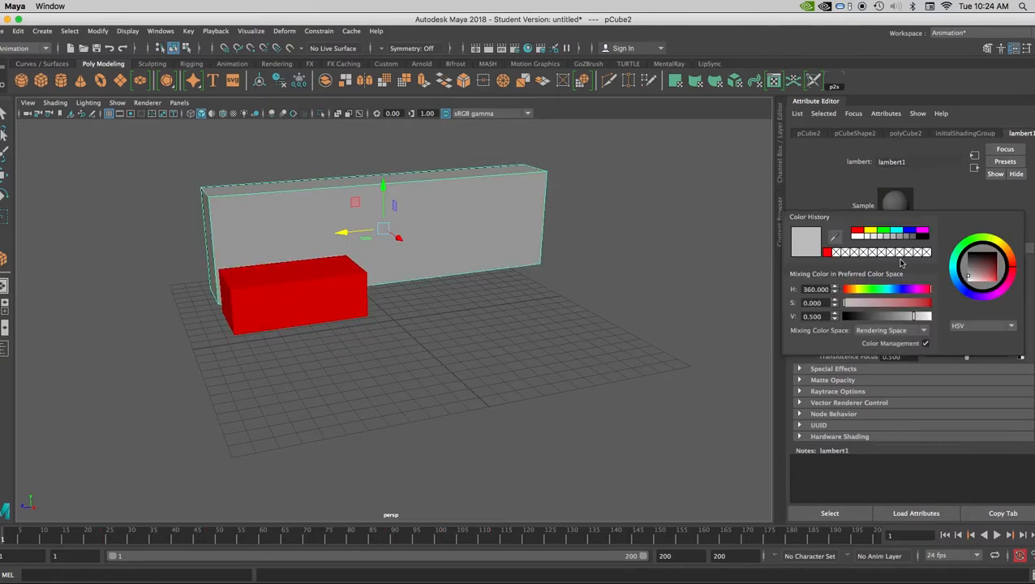
left_click(871, 232)
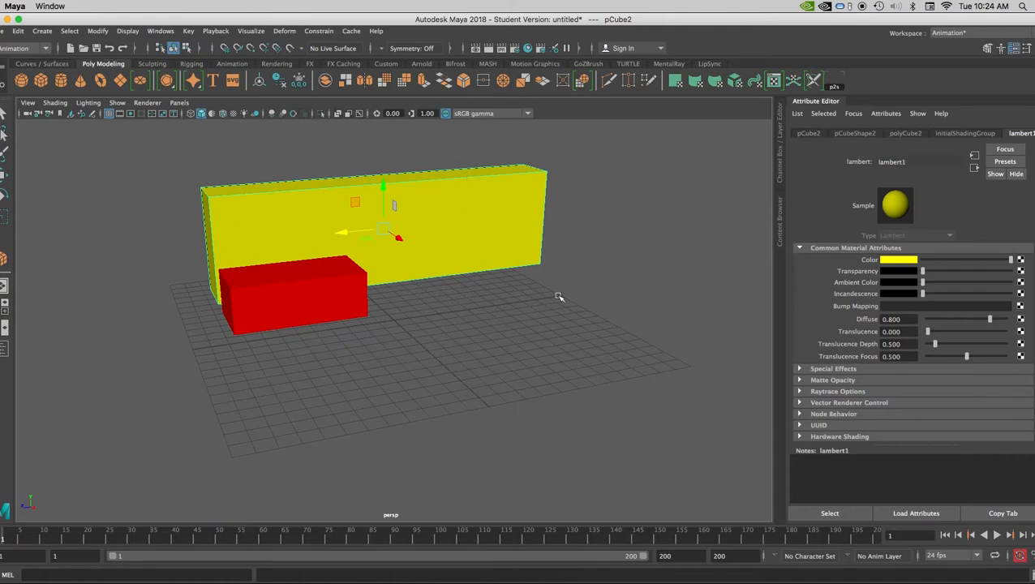
left_click(489, 49)
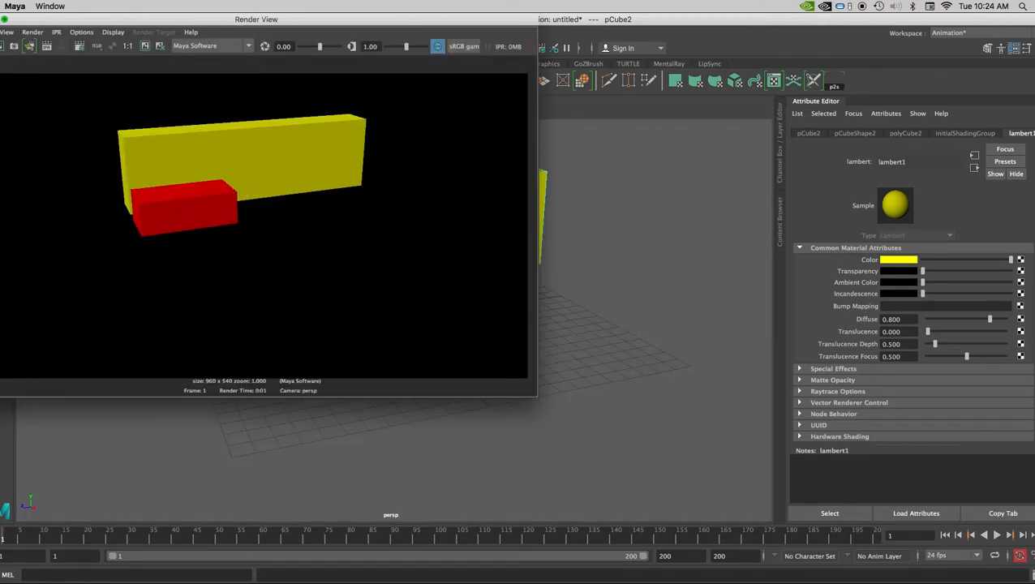
left_click(0, 19)
- Create a directional light, move it up and beside the wall's left end, and display scene lighting in the viewport
left_click(40, 32)
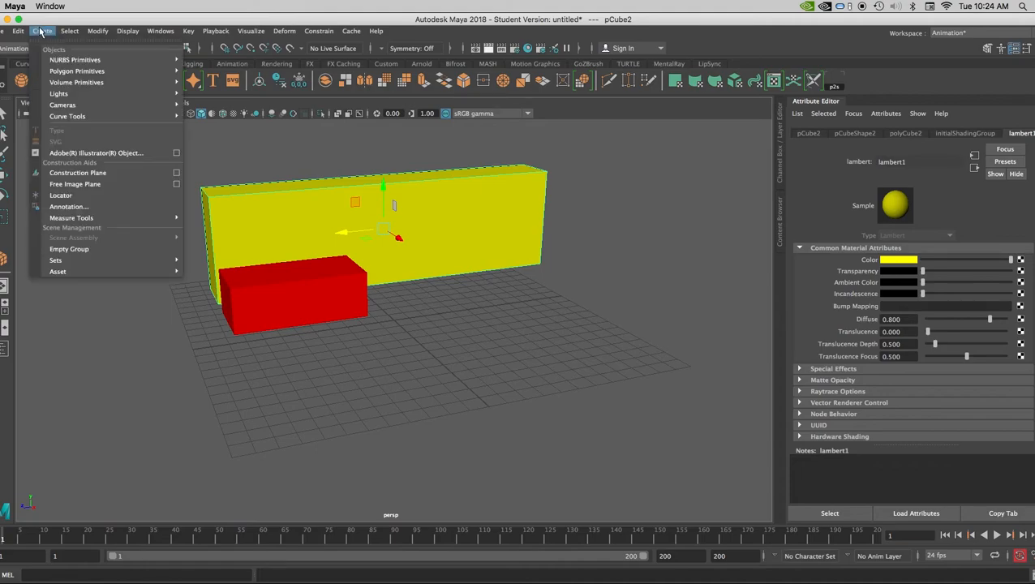
mouse_move(67, 97)
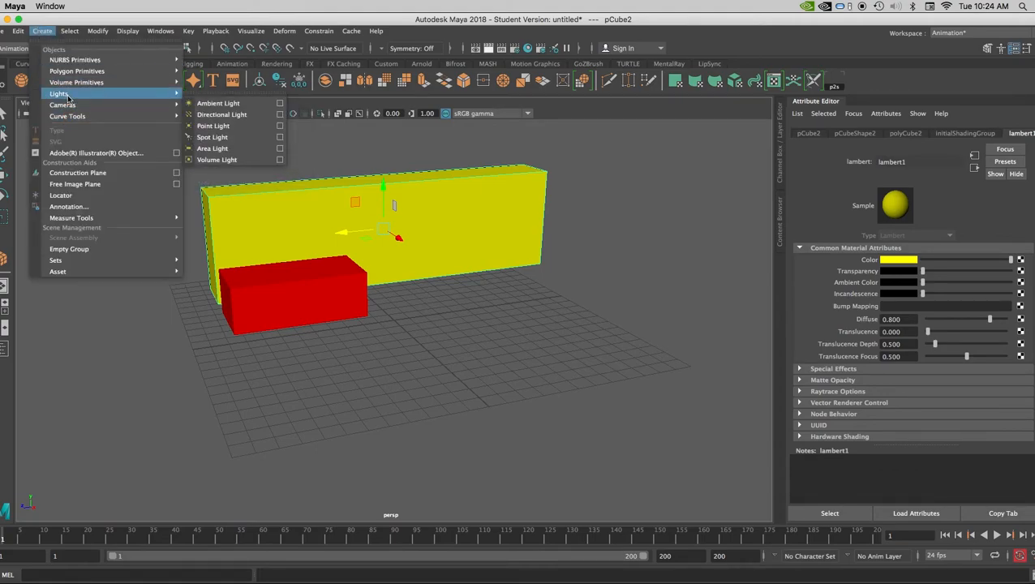
left_click(209, 119)
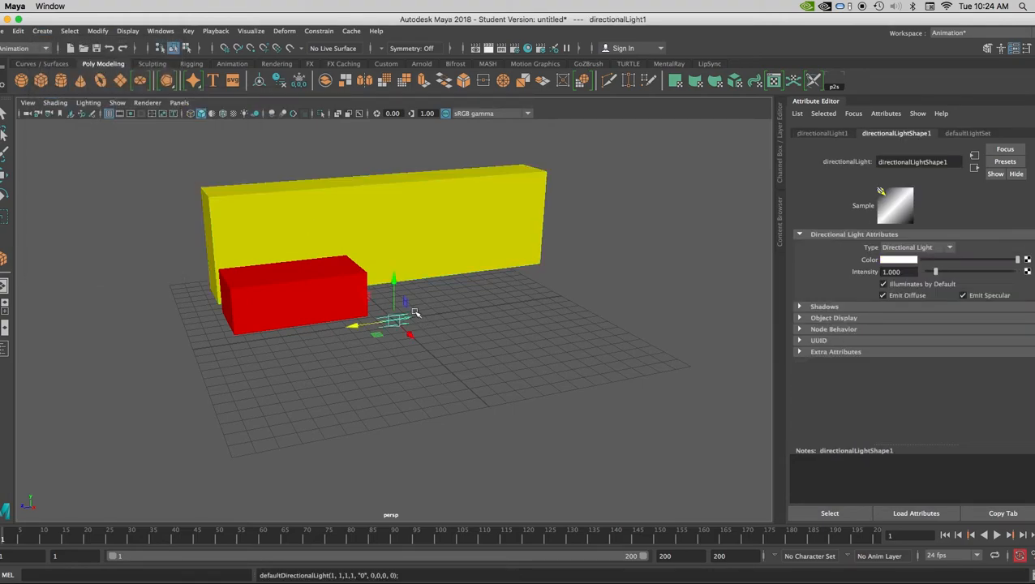
left_click_drag(395, 293, 394, 229)
left_click_drag(359, 260, 169, 295)
key("e")
key("7")
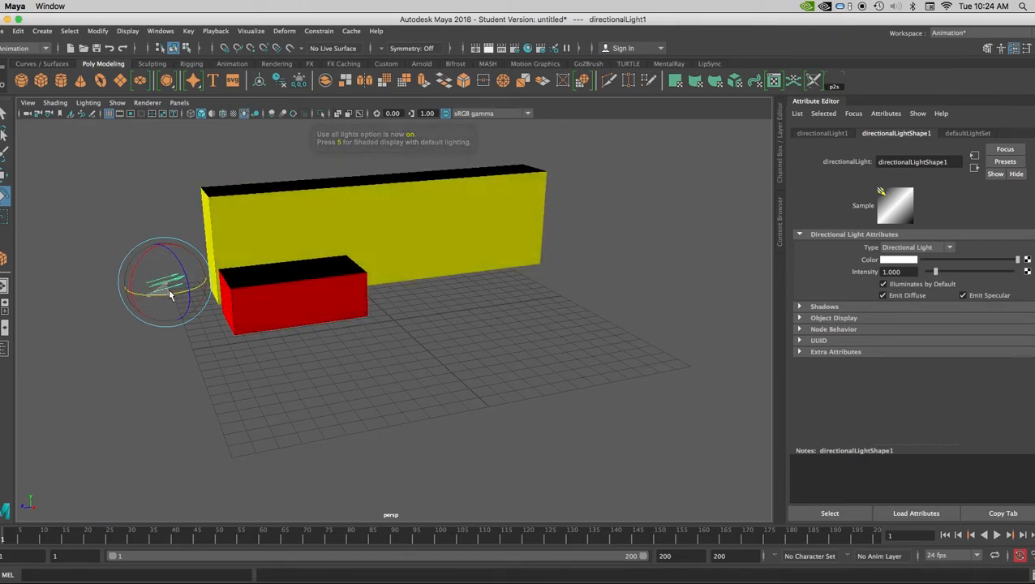
left_click(4, 175)
left_click(240, 182)
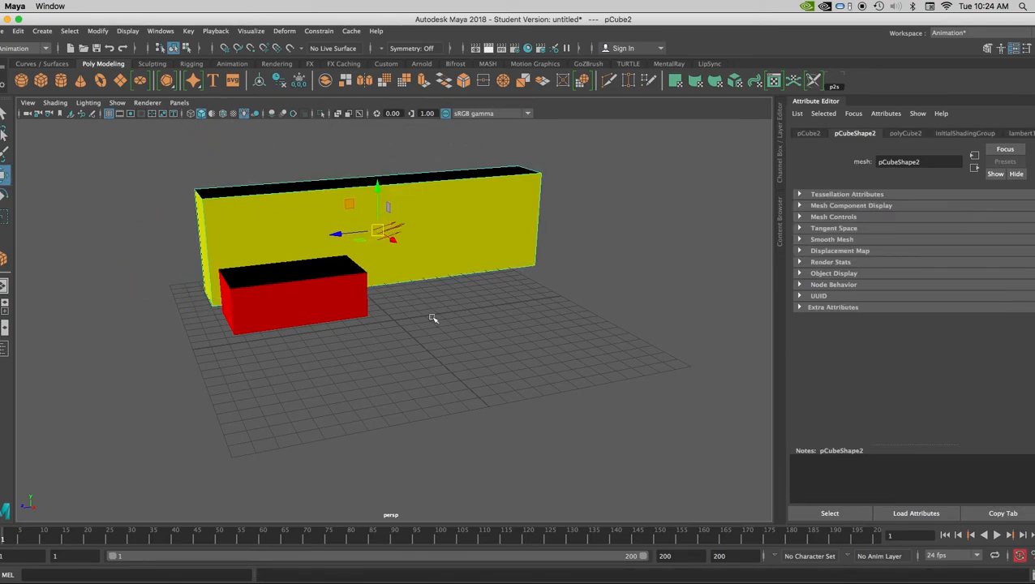
key("ctrl+z")
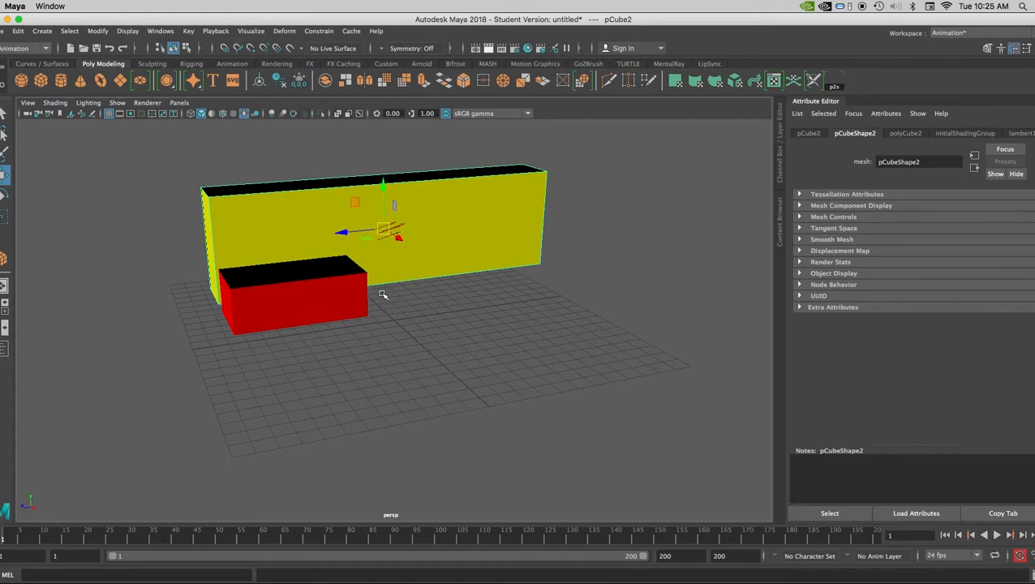
- Select the directional light at the wall's middle and move it to the wall's left end
left_click_drag(383, 295, 411, 292, "alt")
left_click(415, 234)
left_click_drag(415, 234, 205, 178)
left_click_drag(292, 242, 231, 232, "alt")
left_click_drag(244, 158, 272, 262)
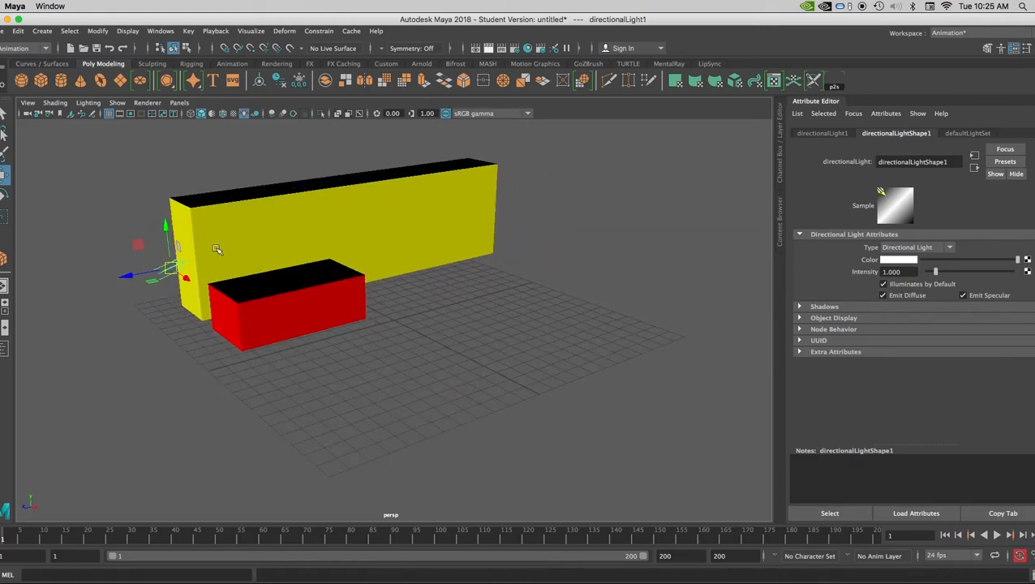
- Rotate the directional light so it shines down on the tops of both boxes, and test-render the frame
key("e")
mouse_move(148, 260)
left_mouse_down()
mouse_move(152, 239)
mouse_move(150, 259)
left_mouse_up()
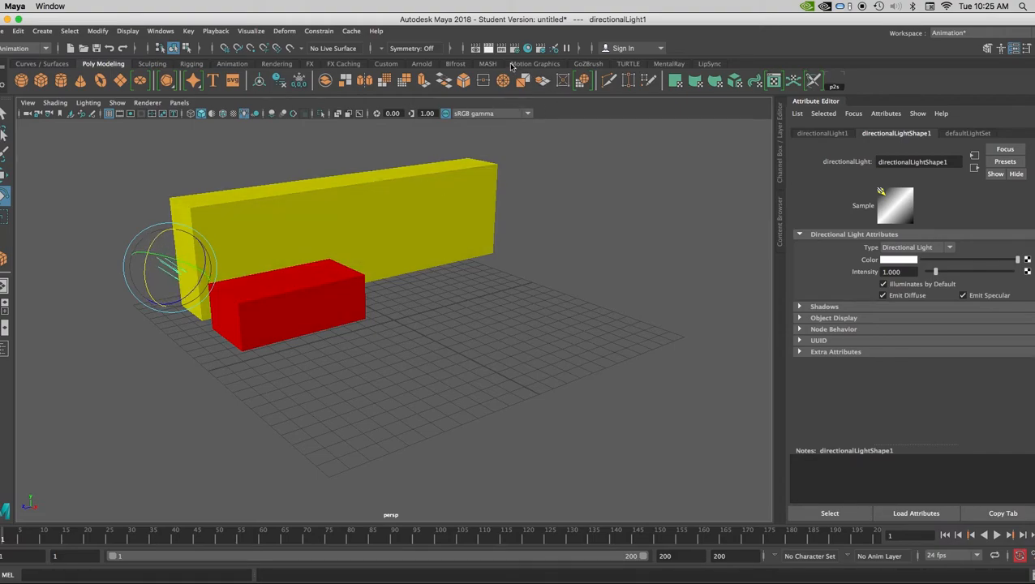
left_click(489, 50)
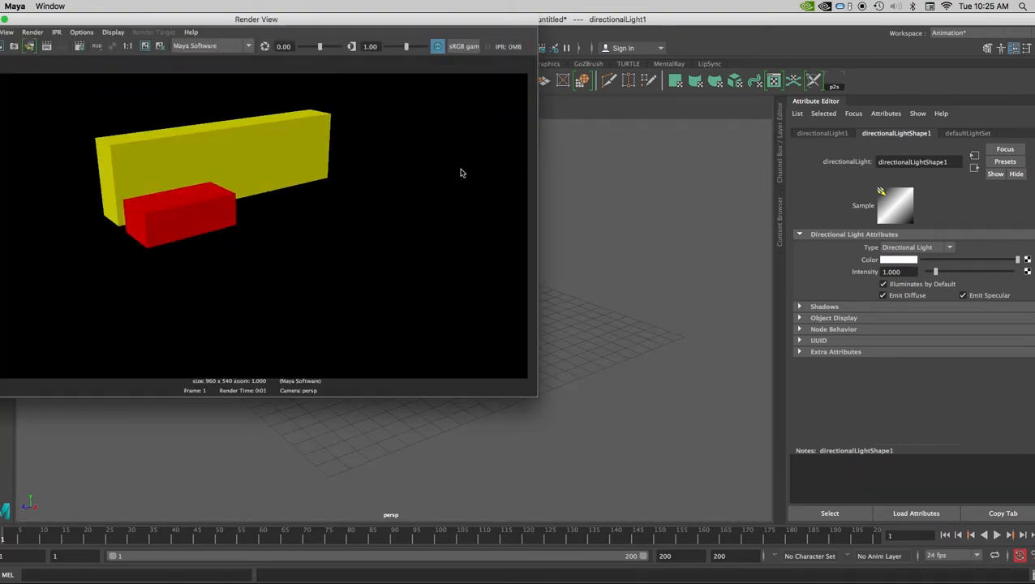
left_click(0, 19)
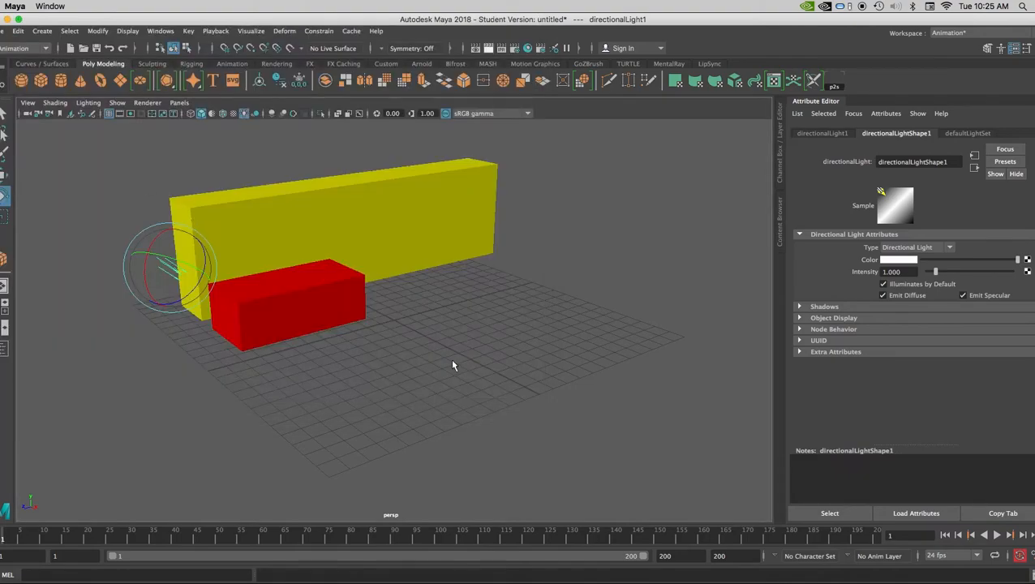
- Render a closer view of the two boxes and choose to save the rendered image
scroll(421, 361, "up", 5)
middle_click_drag(413, 354, 432, 367, "alt")
scroll(432, 367, "down", 5)
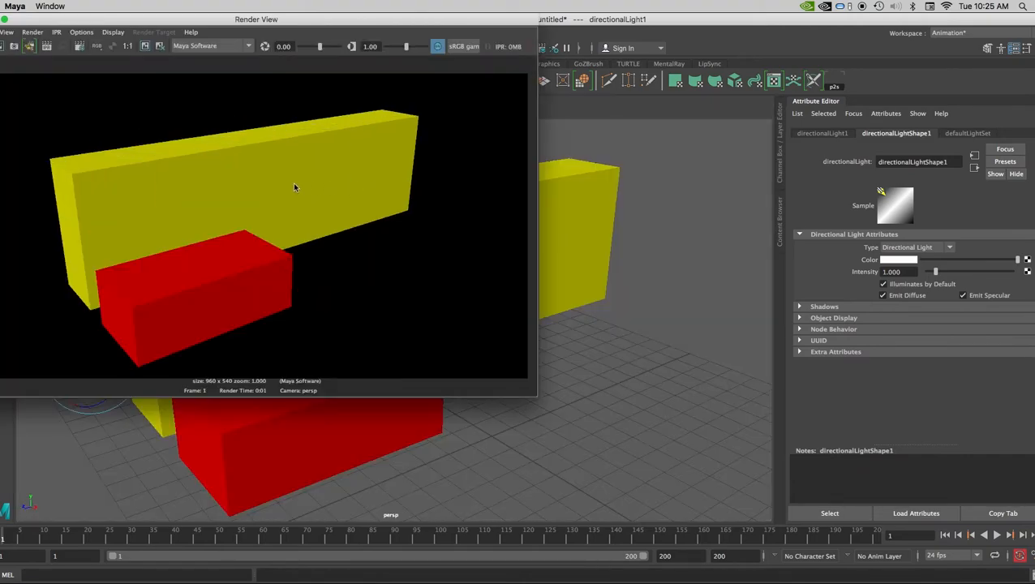
left_click(0, 32)
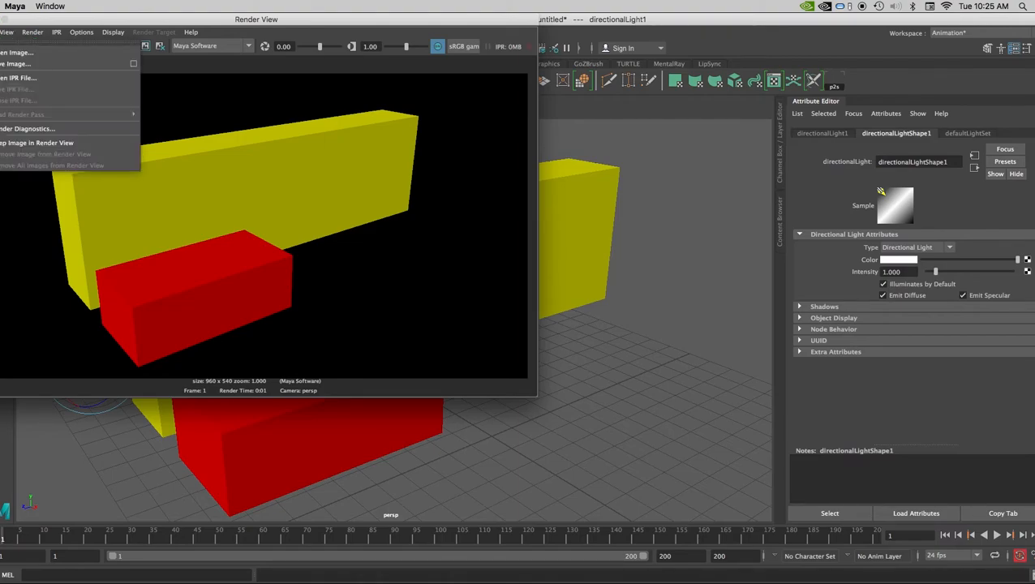
left_click(4, 63)
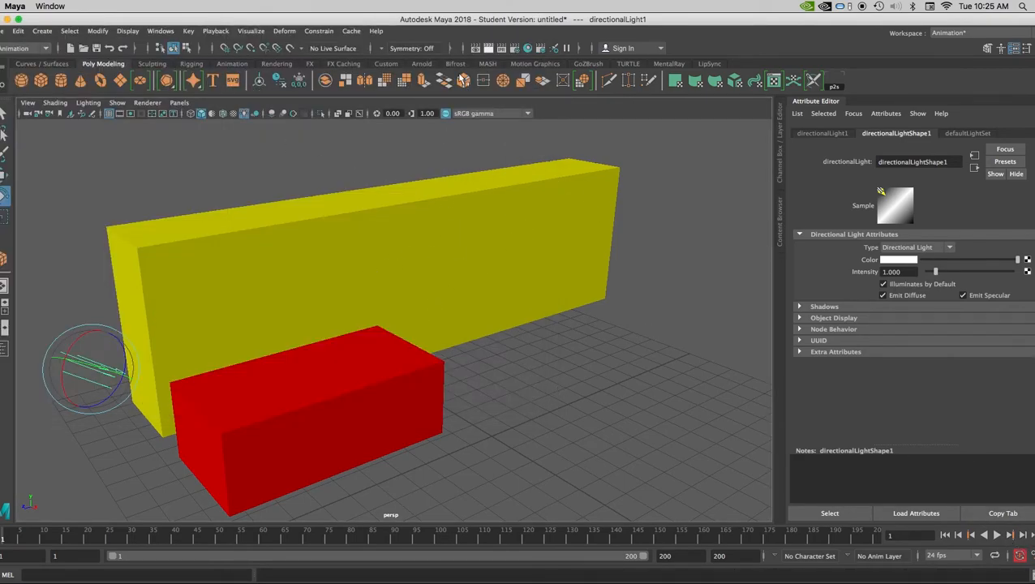
- In the render settings, set the image format to JPEG and the frame/animation extension to name.#.ext
left_click(515, 49)
left_click_drag(608, 124, 456, 76)
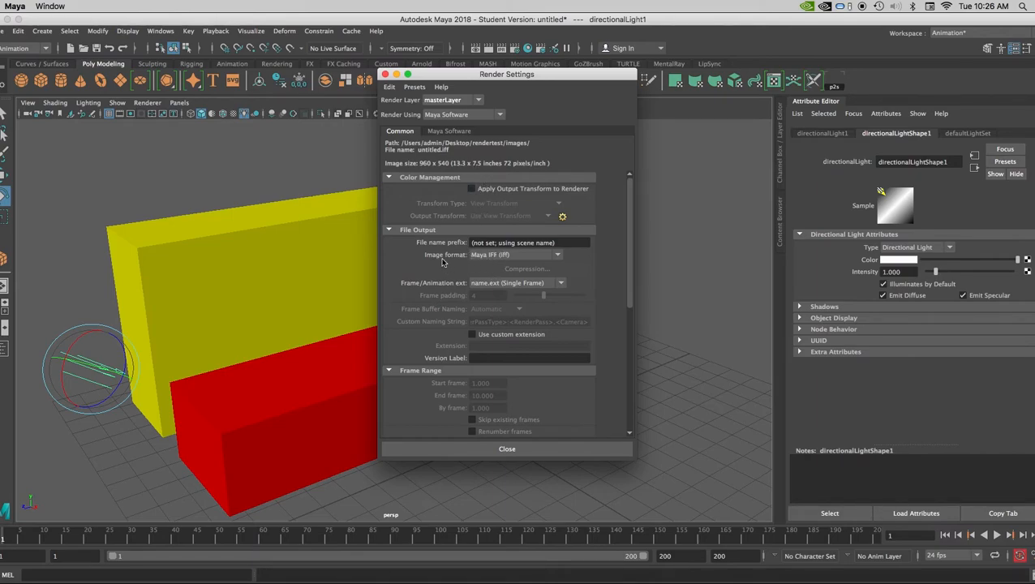
left_click(503, 256)
left_click(487, 322)
left_click(509, 284)
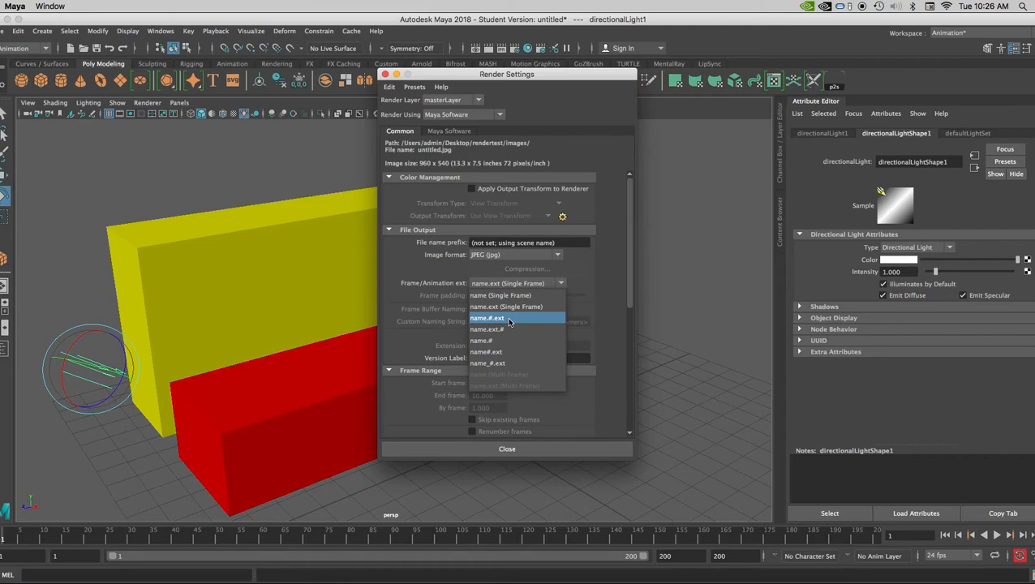
left_click(508, 320)
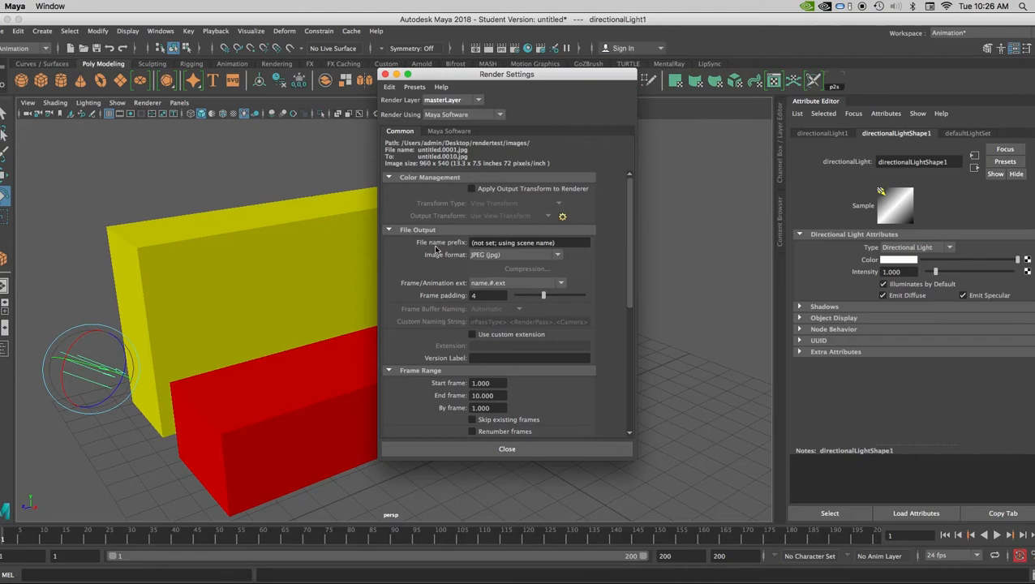
- Set the render output's file name prefix to "movie"
left_click(545, 244)
left_click_drag(554, 243, 389, 239)
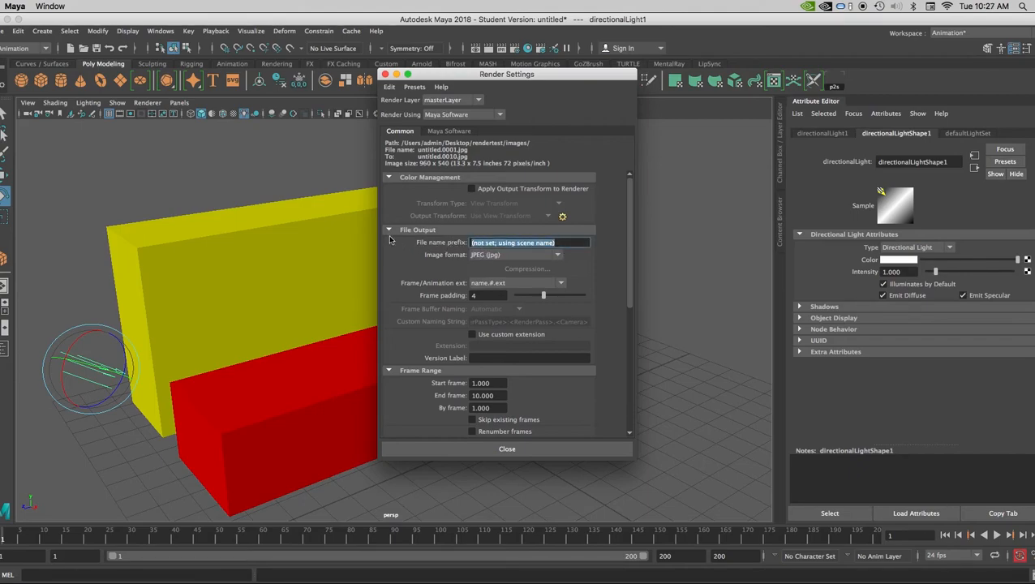
type("movir")
key("BackSpace")
type("e")
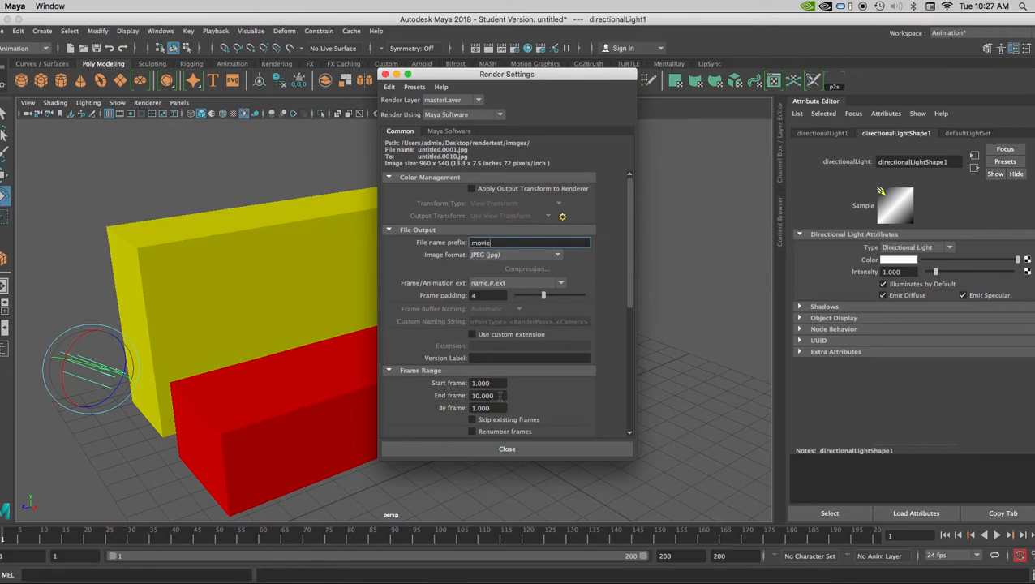
- Set the end frame of the render's frame range to 100
left_click(489, 395)
type("100")
left_click(502, 383)
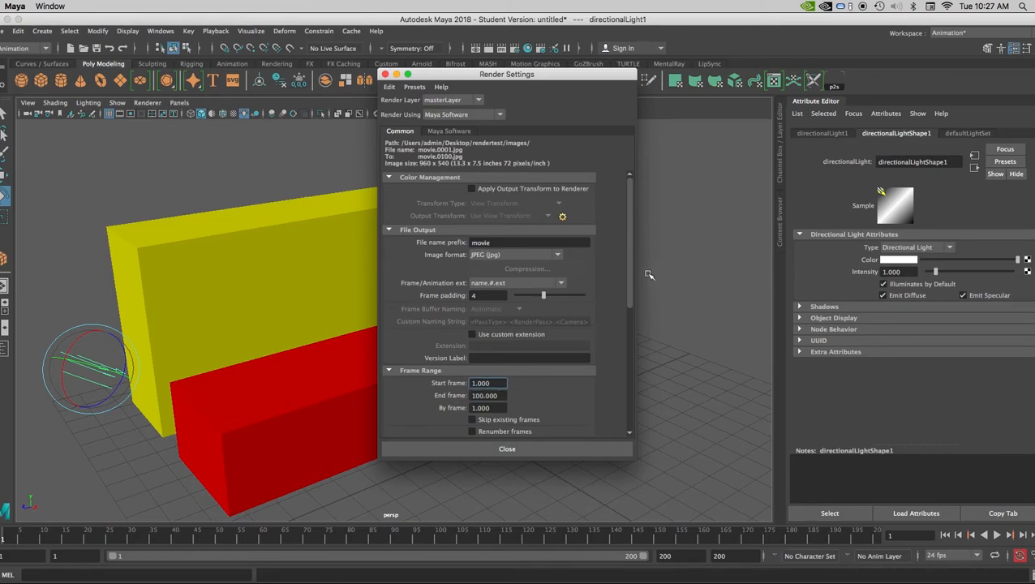
- Set the render's image size preset to HD 1080
left_click_drag(633, 281, 627, 408)
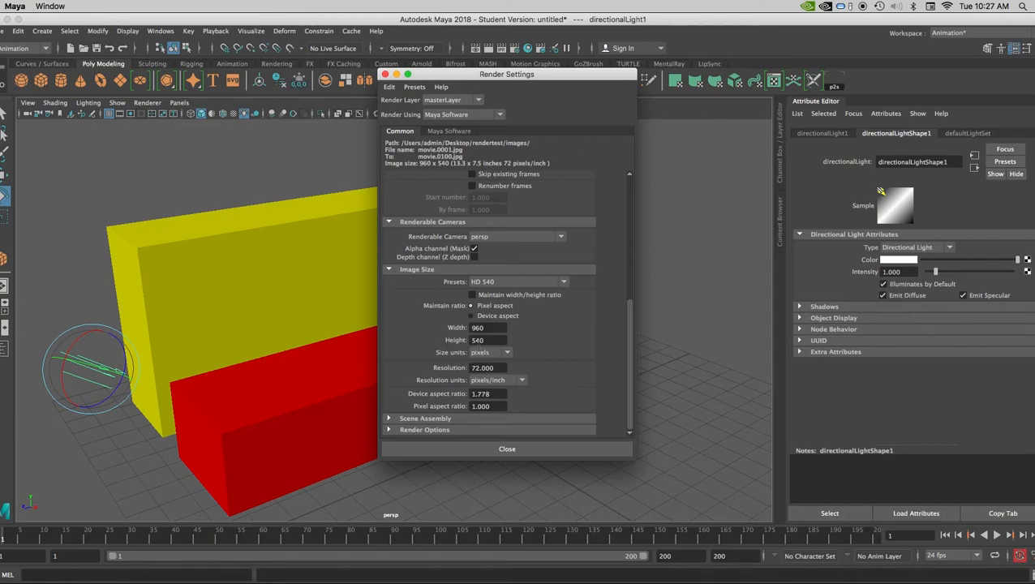
left_click(504, 283)
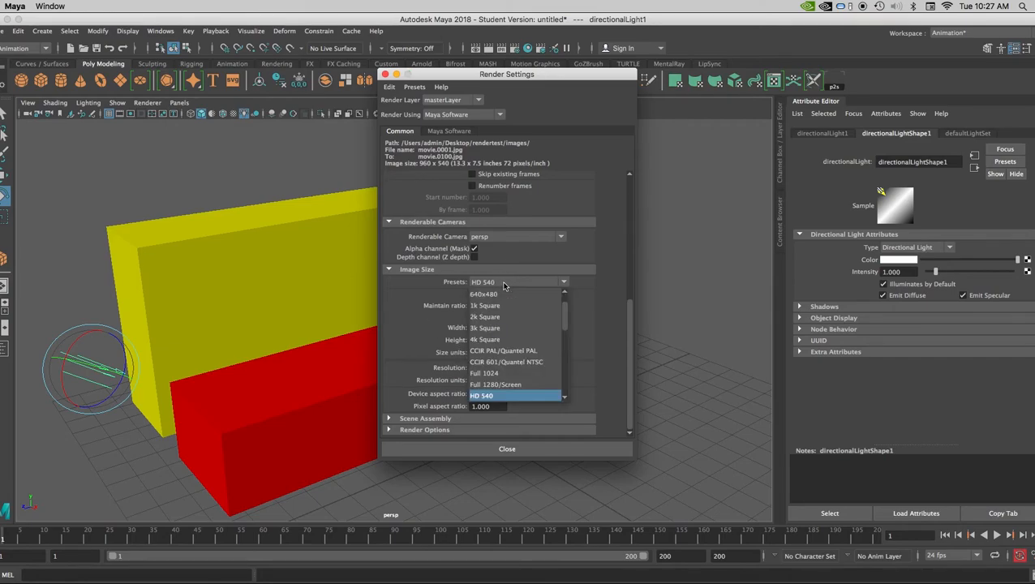
scroll(525, 352, "down", 2)
scroll(519, 350, "up", 1)
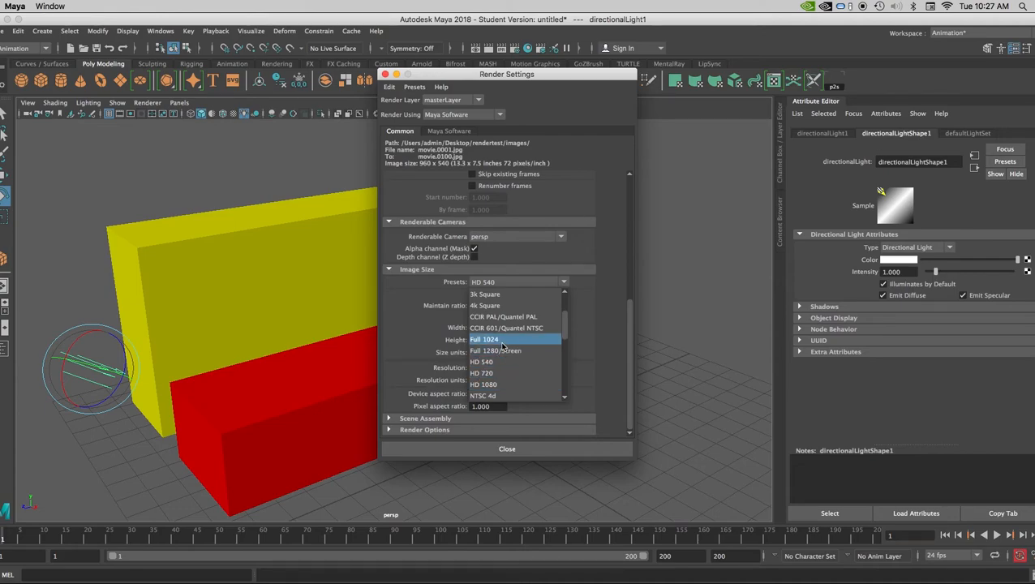
left_click(504, 384)
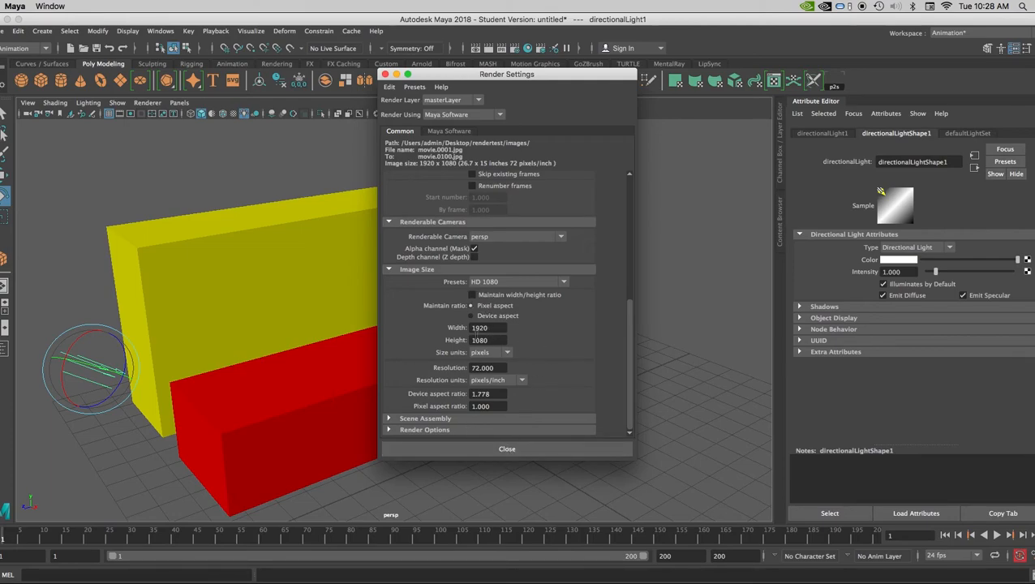
- Review the frame range and file output options in the render settings, and close the settings window
scroll(467, 252, "up", 5)
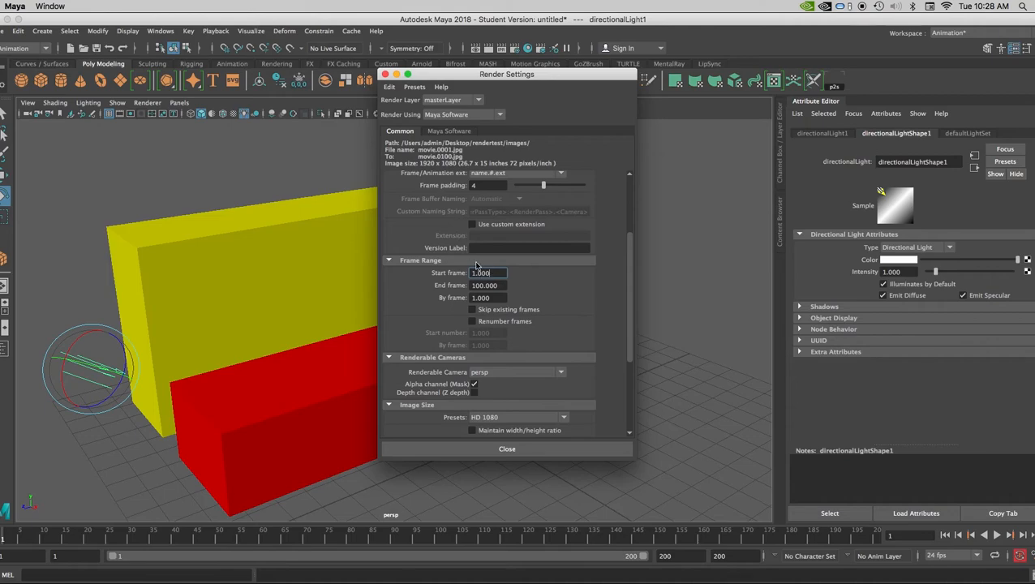
scroll(523, 297, "up", 3)
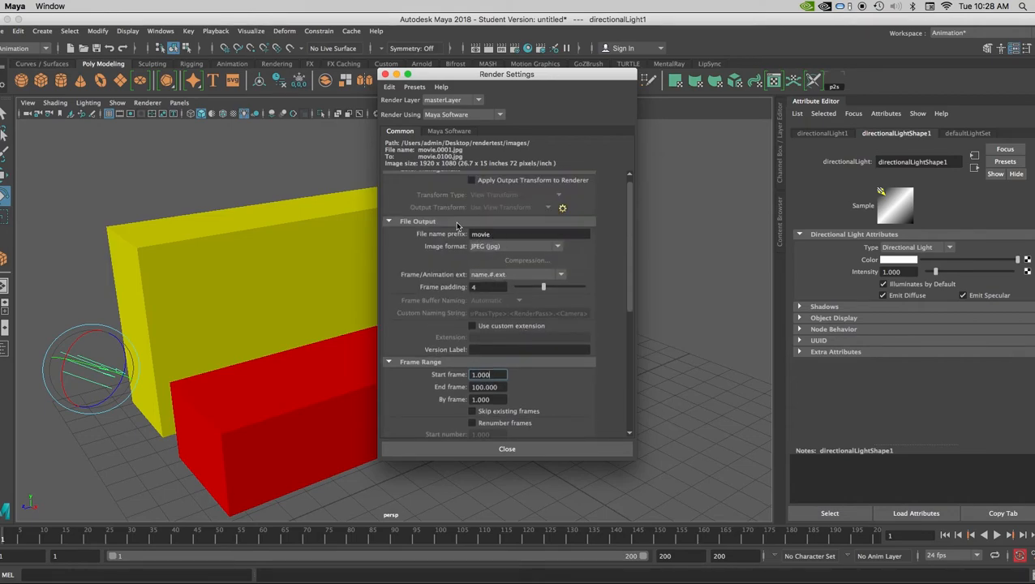
scroll(502, 341, "up", 1)
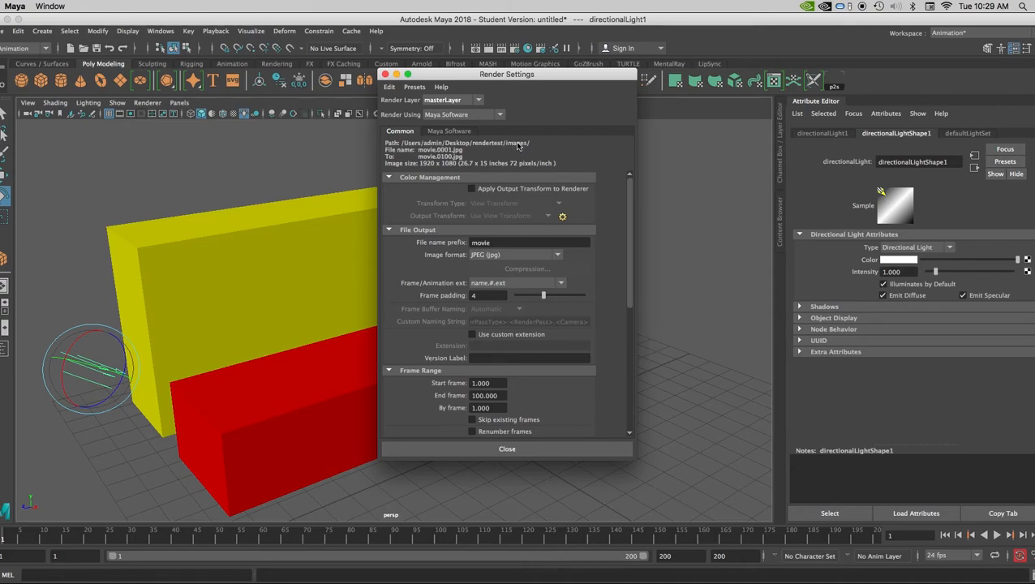
left_click(497, 450)
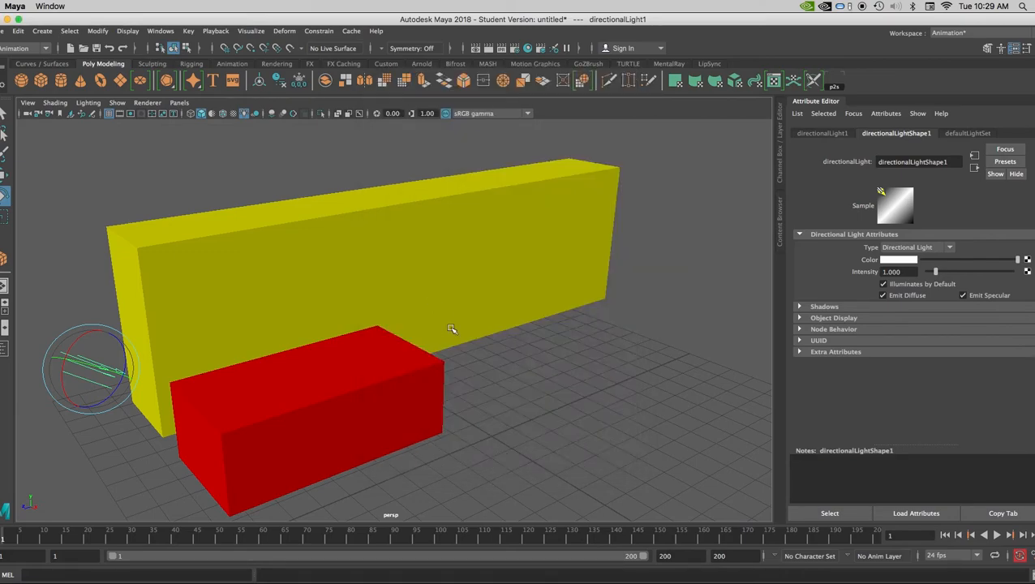
- Change to the Rendering menu set and start a batch render of the animation, accepting the student version notice
left_click(22, 49)
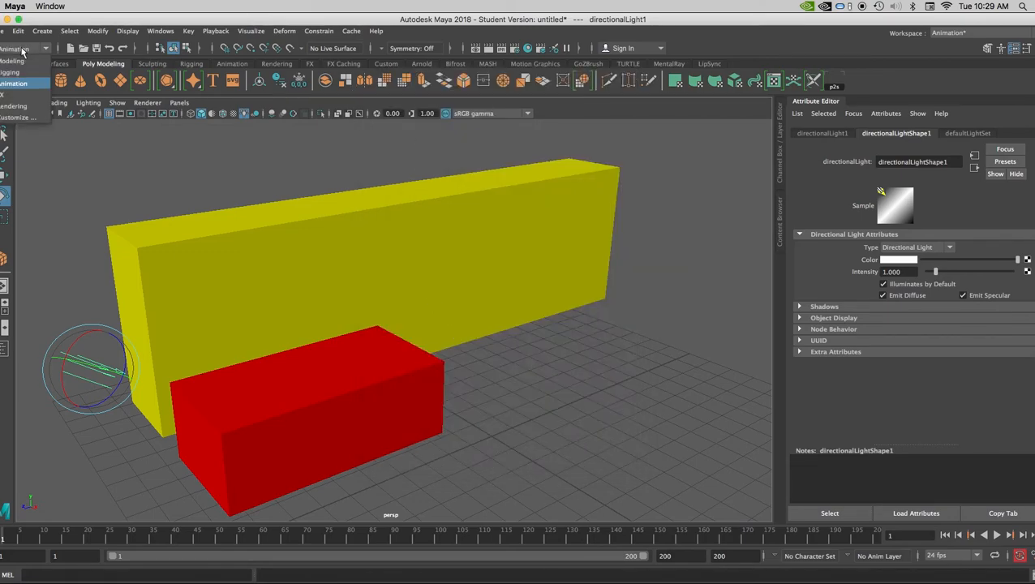
left_click(15, 106)
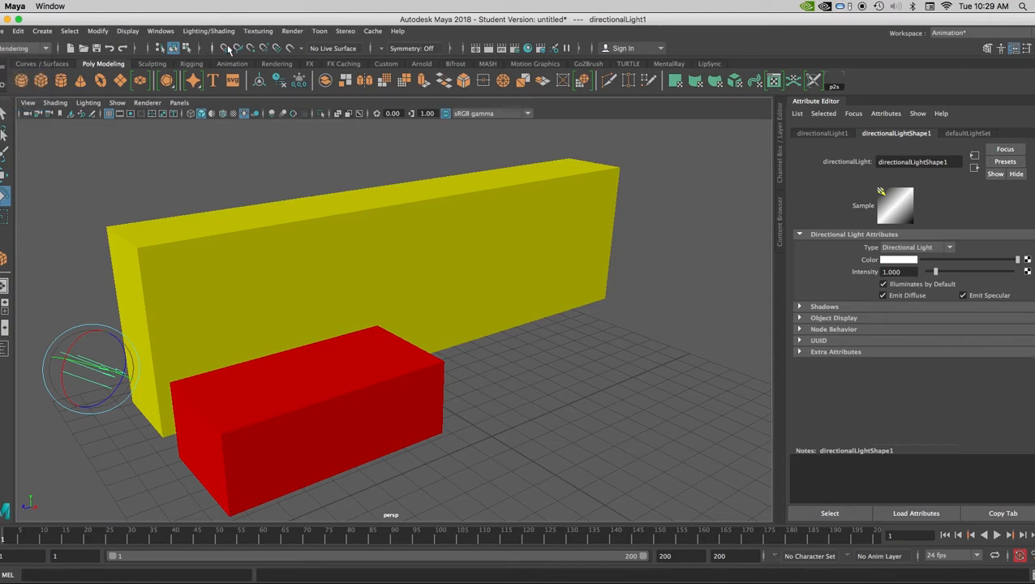
left_click(293, 33)
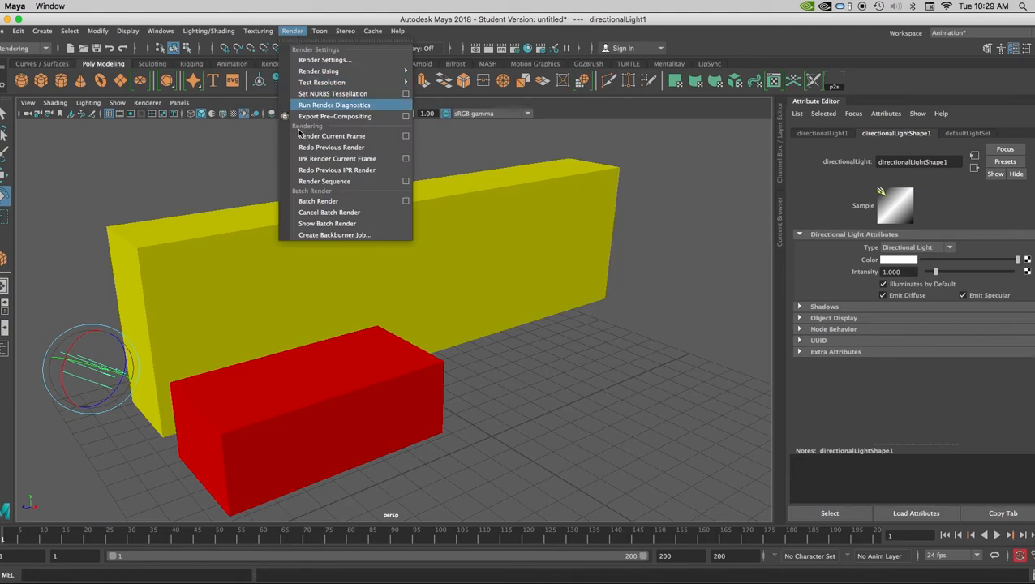
left_click(334, 202)
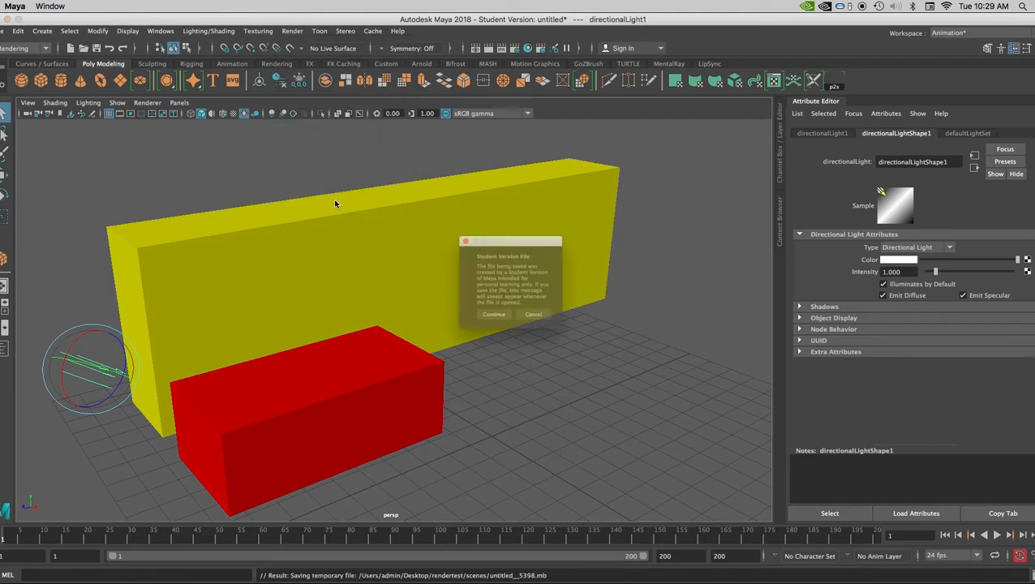
left_click(491, 320)
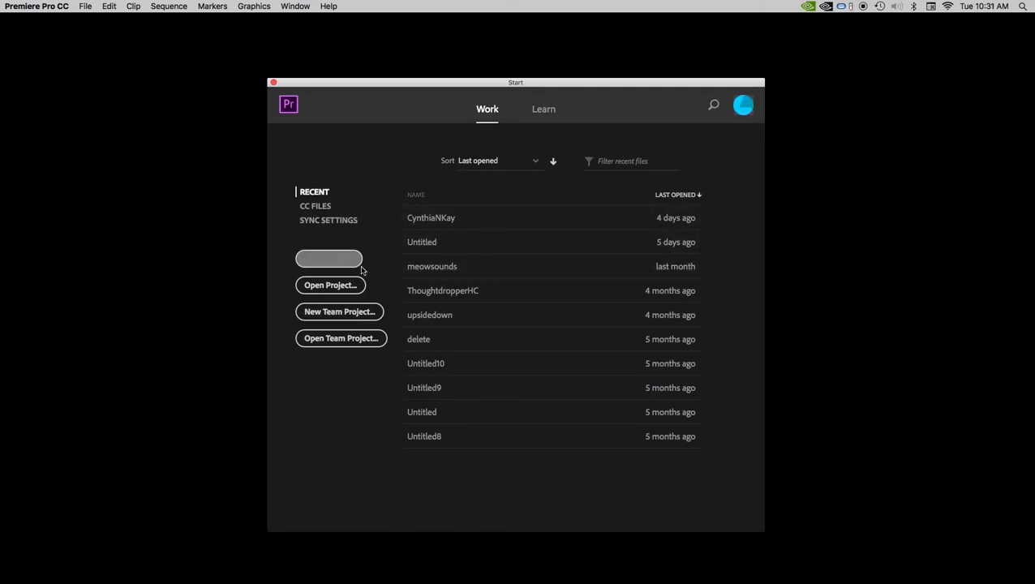
- Switch to Premiere Pro and create a new project with the default name and settings
left_click(330, 284)
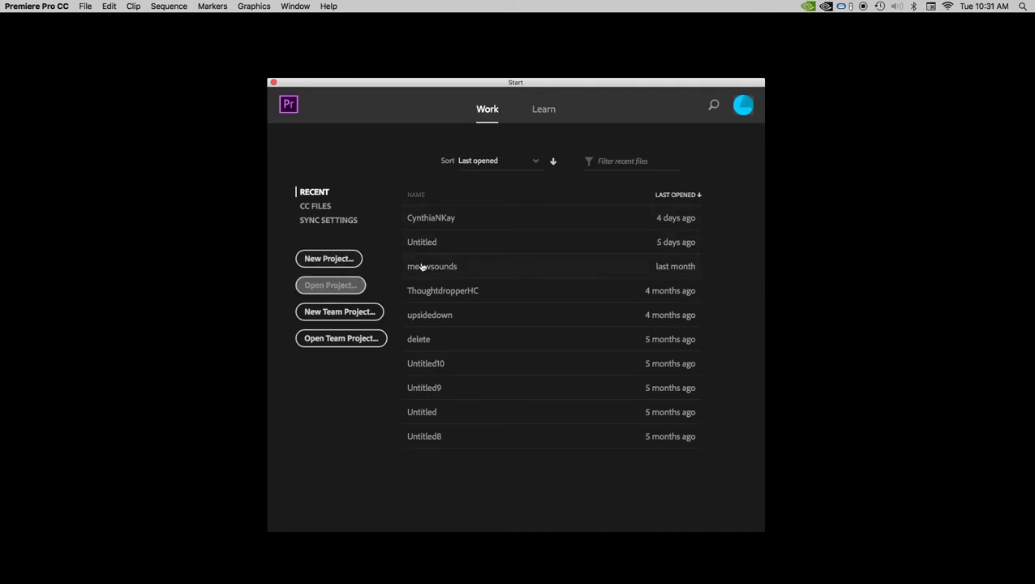
left_click(329, 258)
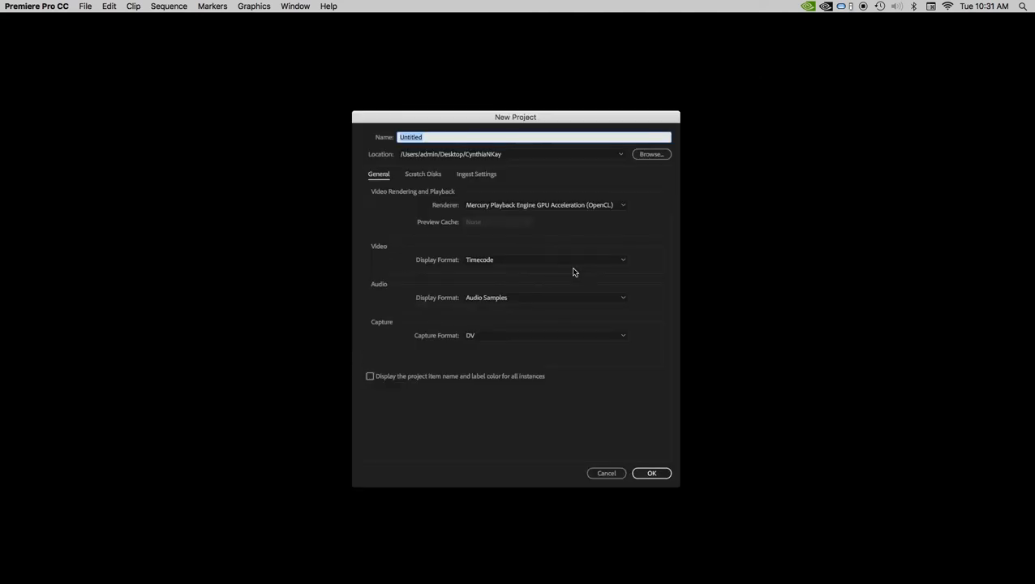
left_click(651, 473)
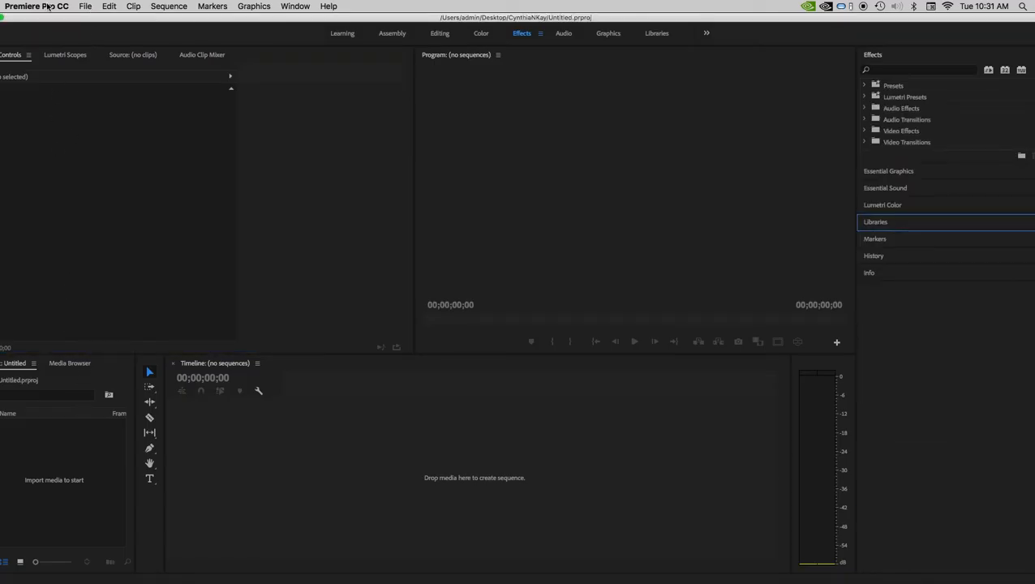
- Import the rendered frames from the rendertest project's images folder as an image sequence starting at movie.0001.jpg
left_click(83, 6)
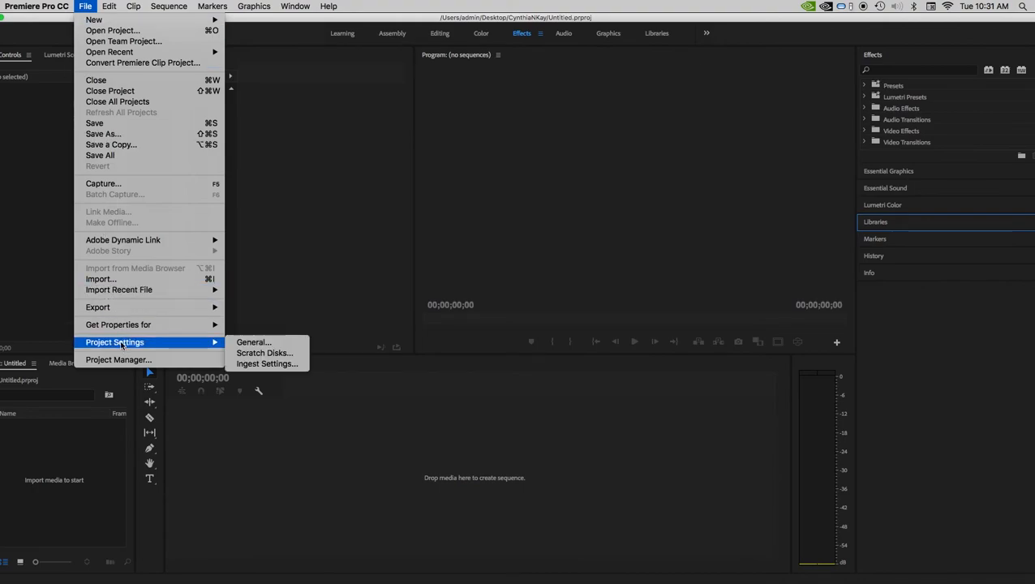
left_click(102, 278)
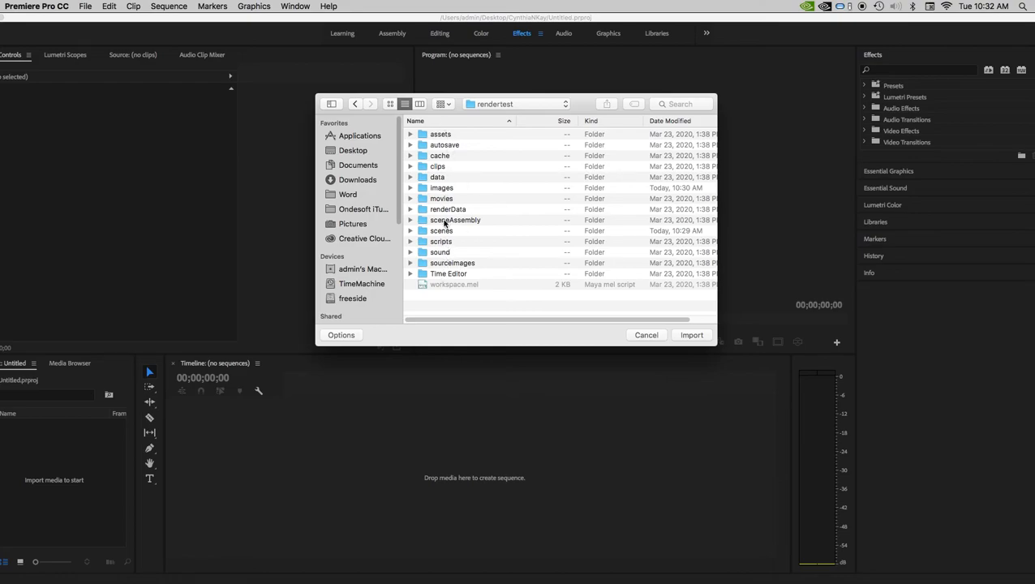
double_click(439, 189)
scroll(458, 189, "down", 15)
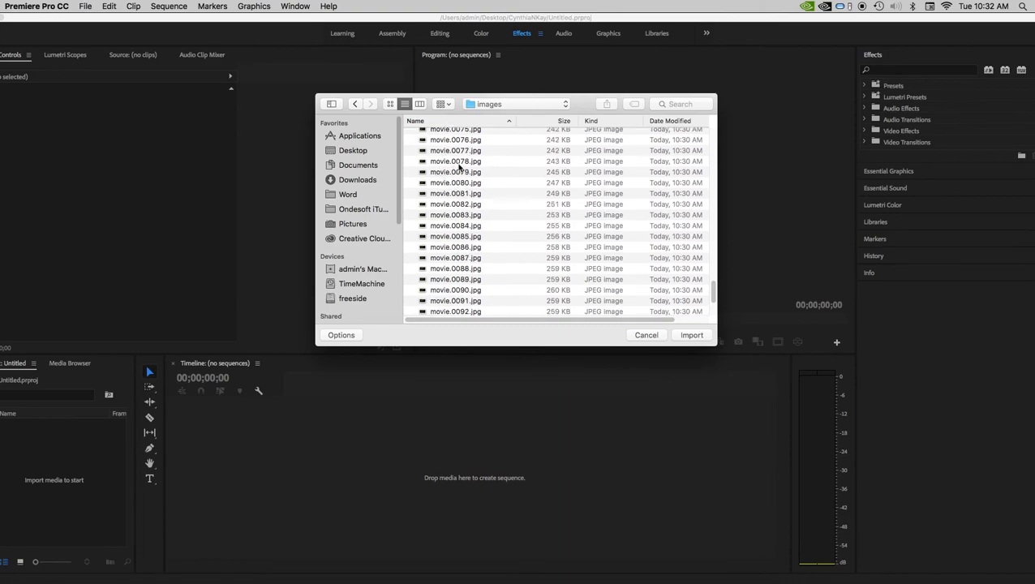
scroll(473, 169, "up", 5)
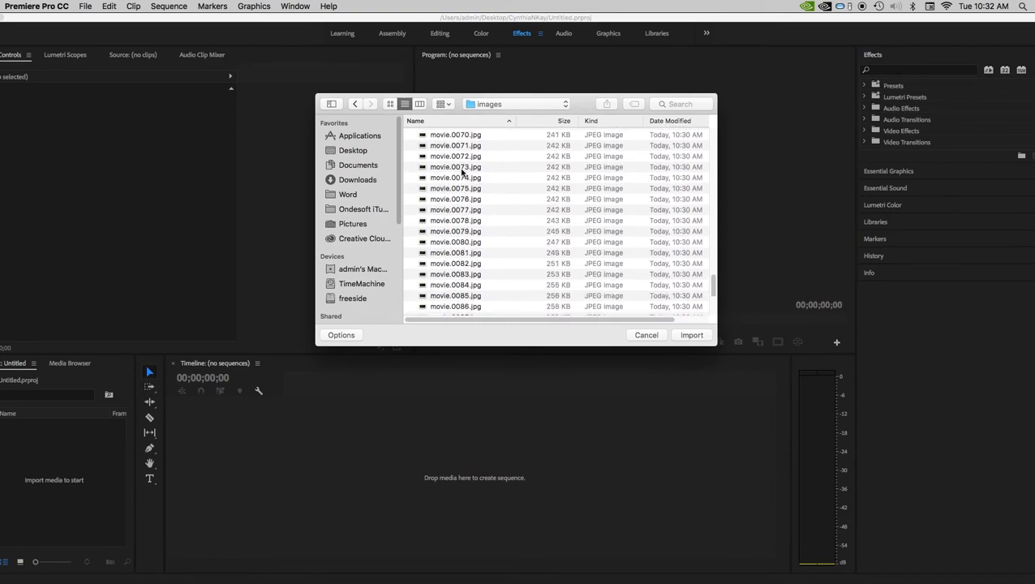
scroll(461, 171, "up", 10)
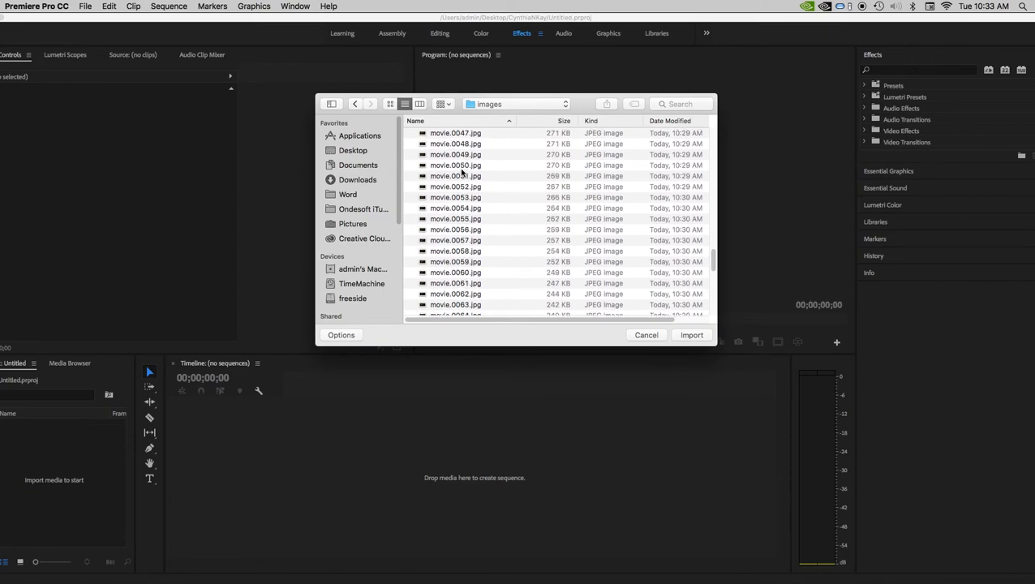
scroll(462, 171, "up", 6)
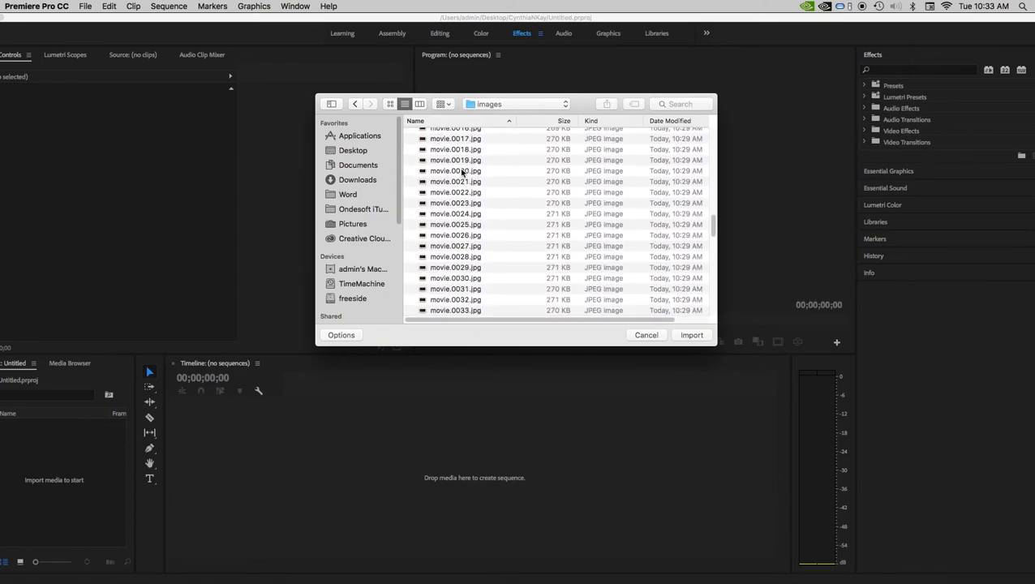
scroll(462, 171, "up", 2)
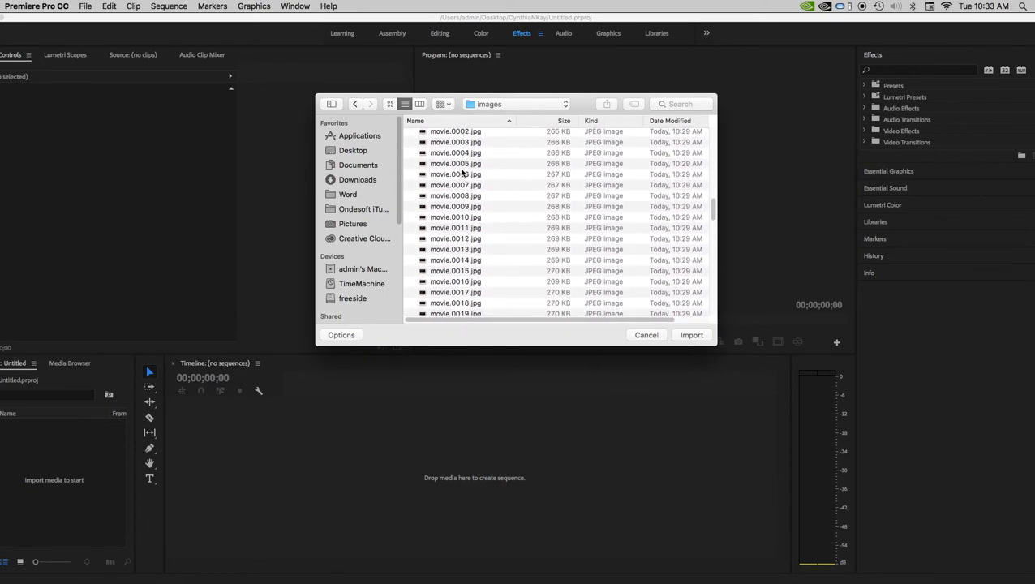
scroll(461, 171, "up", 2)
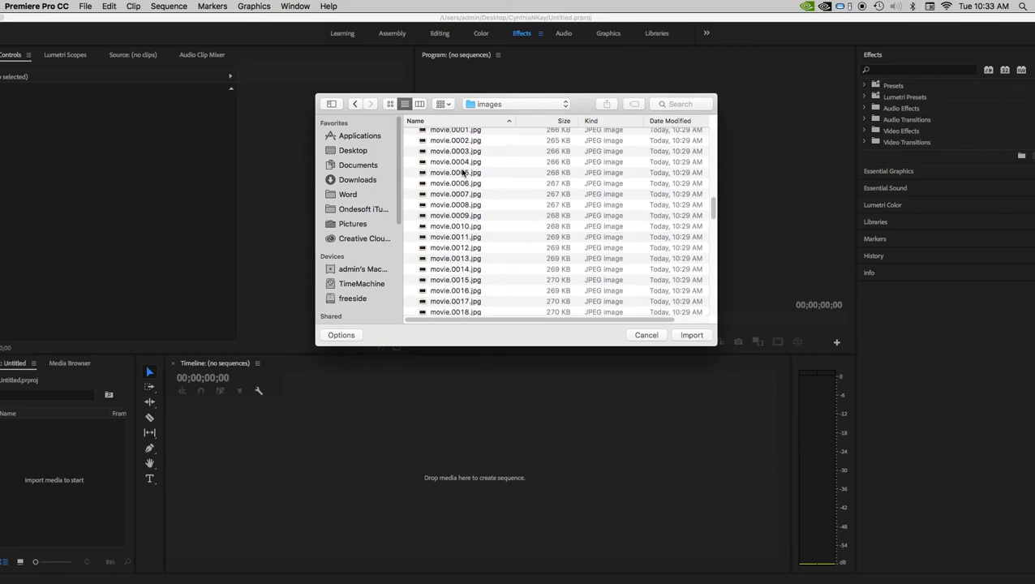
left_click(459, 135)
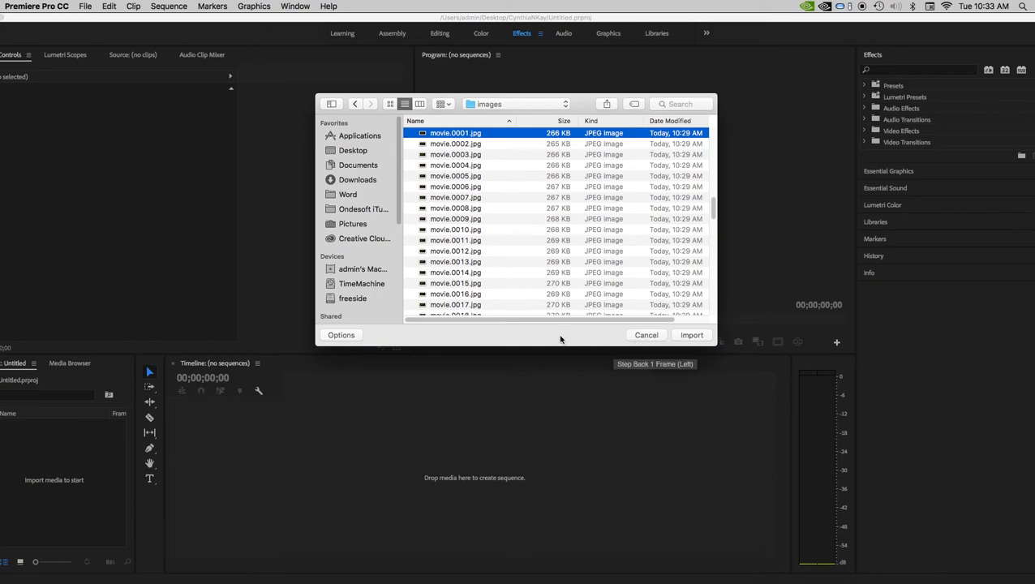
left_click(341, 335)
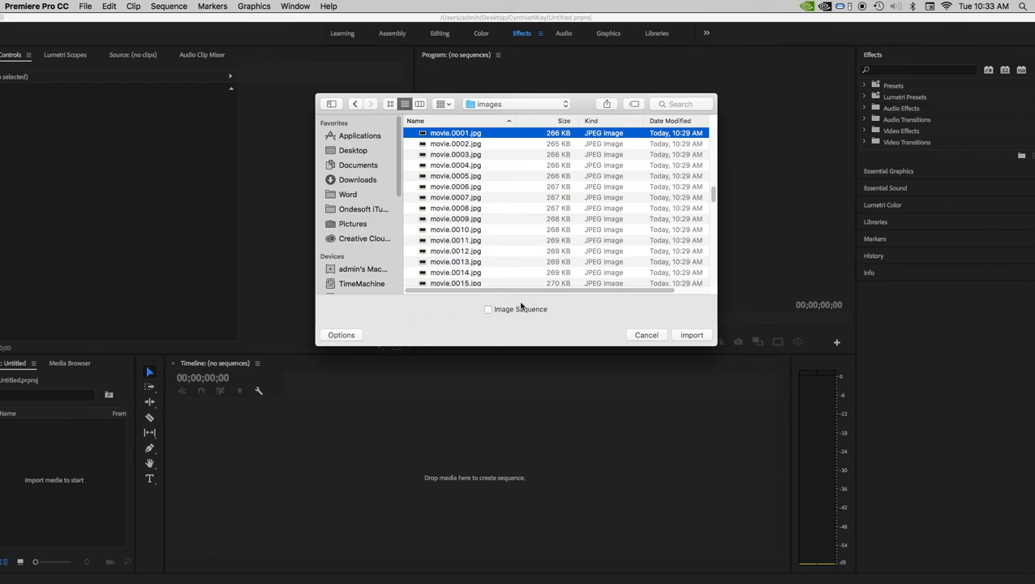
left_click(488, 310)
left_click(692, 335)
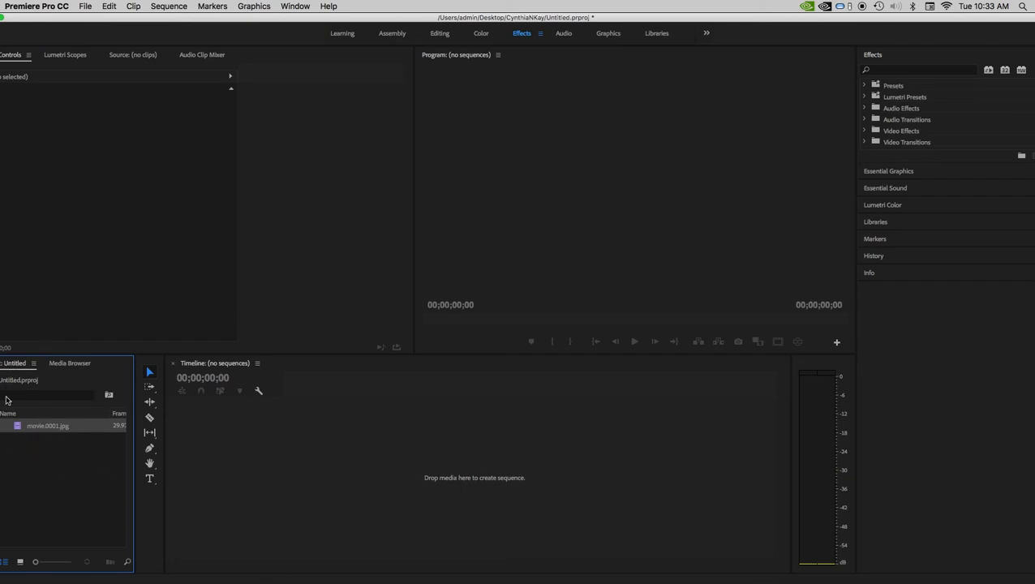
- Create a sequence by placing the imported movie.0001.jpg image sequence in the empty timeline
left_click_drag(5, 429, 270, 455)
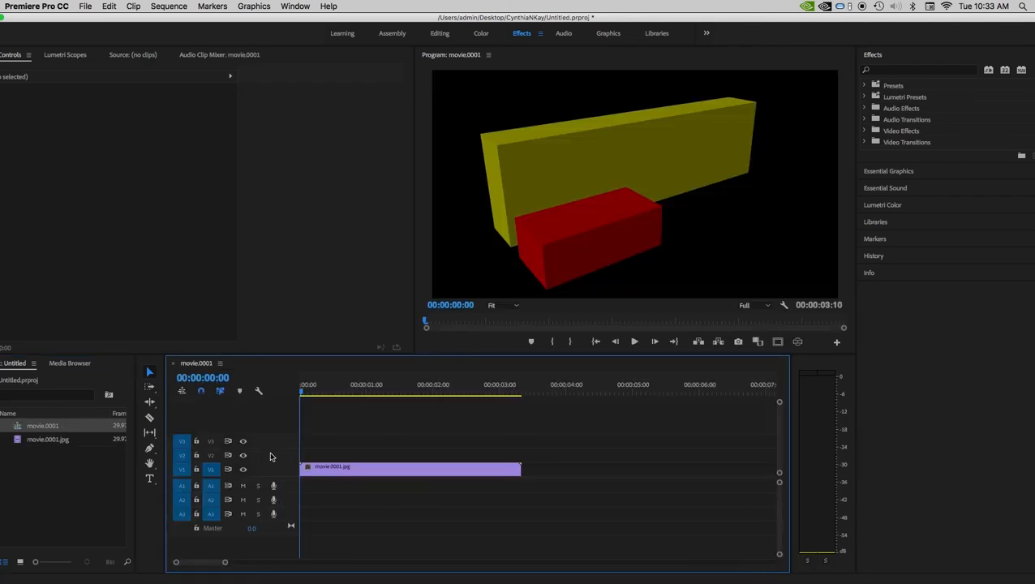
mouse_move(305, 391)
left_mouse_down()
mouse_move(624, 390)
mouse_move(302, 391)
left_mouse_up()
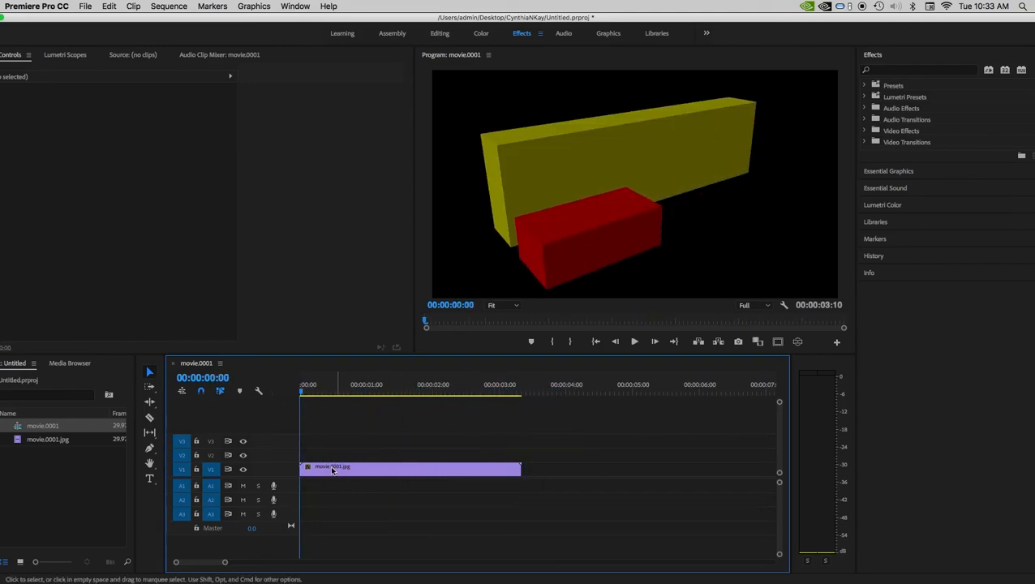
- Open the media export settings for the sequence and set the export format to H.264
left_click(86, 6)
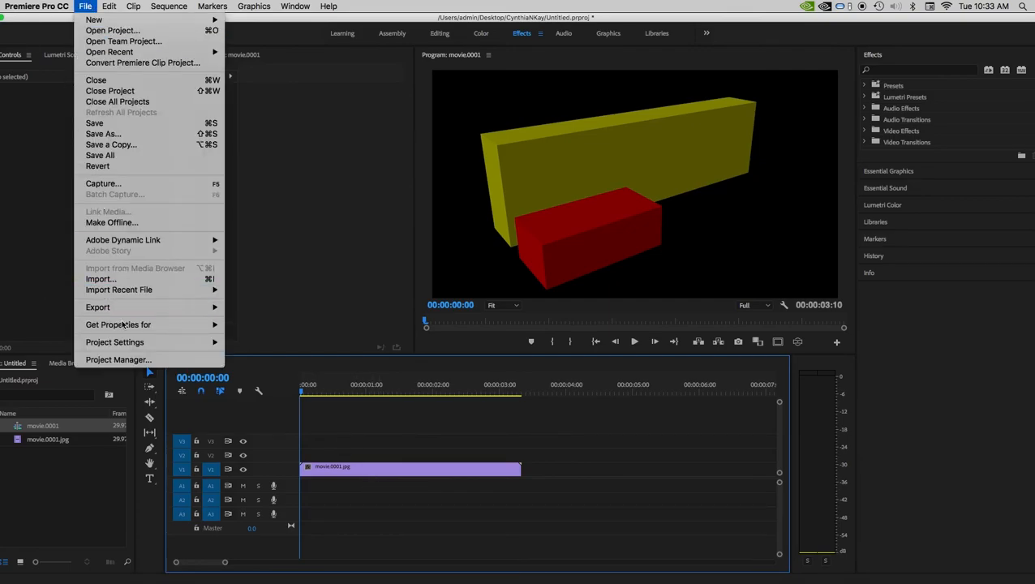
mouse_move(124, 312)
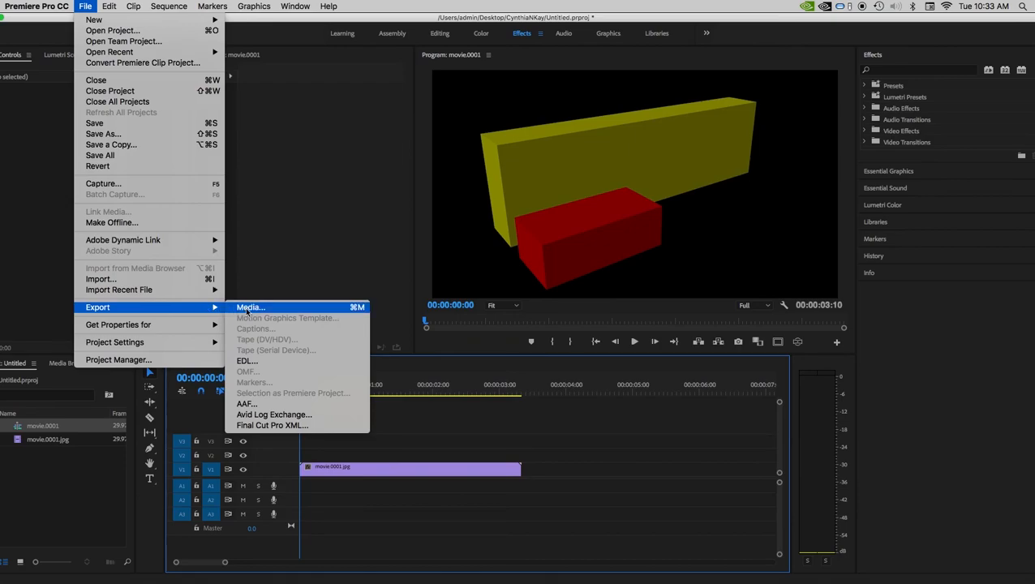
left_click(247, 308)
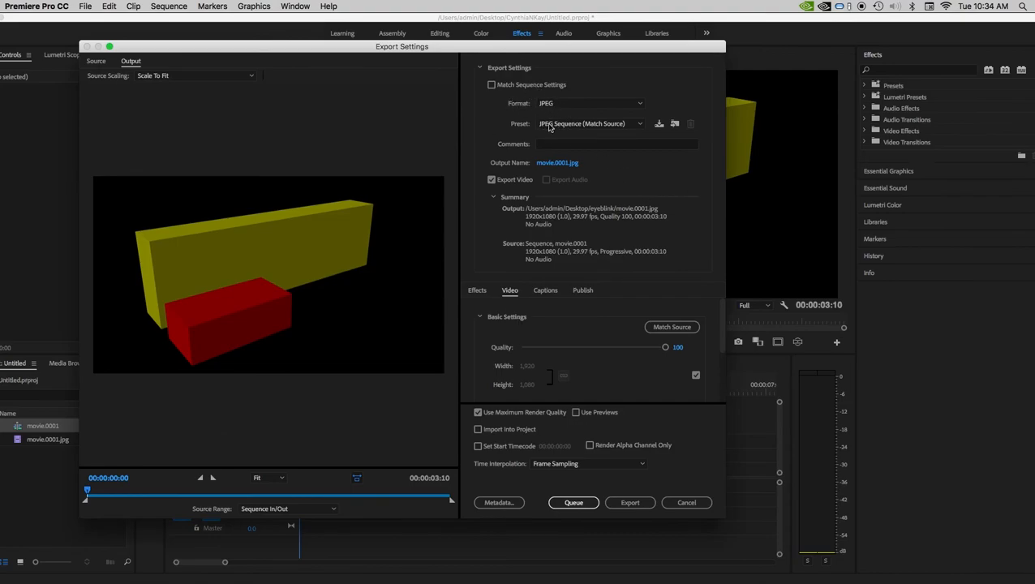
left_click(565, 125)
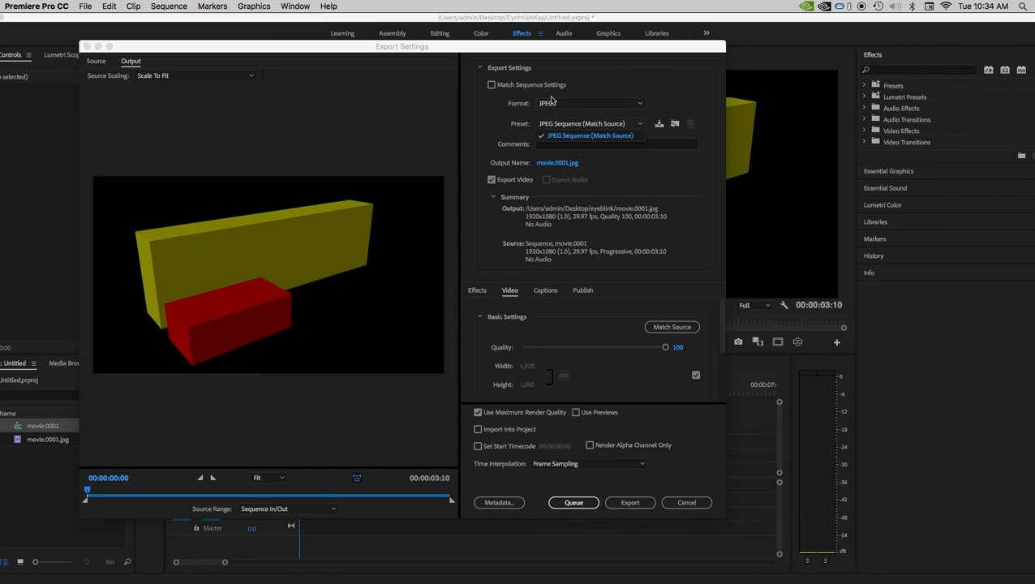
left_click(549, 104)
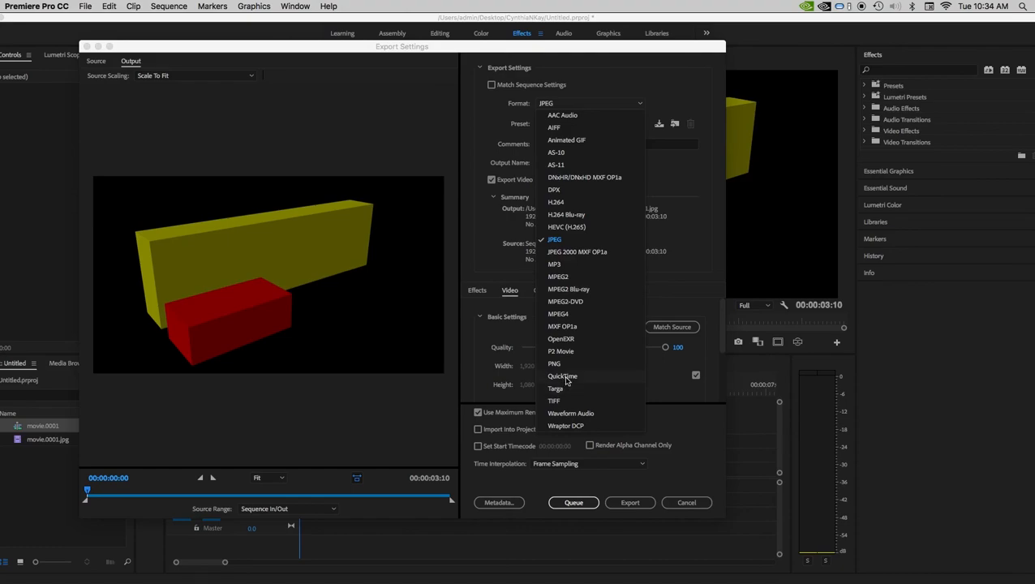
left_click(558, 202)
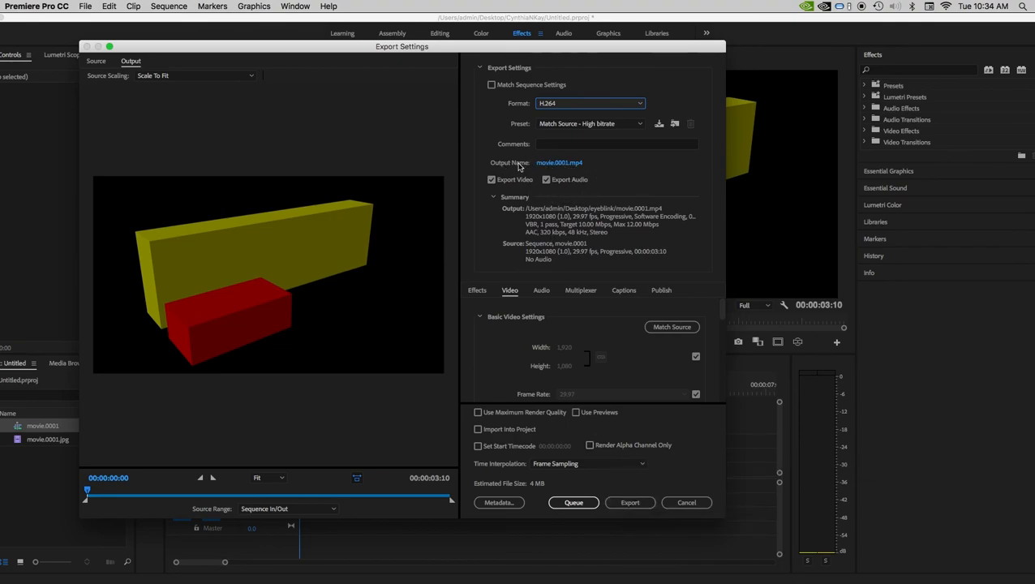
- Set the output file to movie.mp4 on the Desktop and export the video
left_click(558, 164)
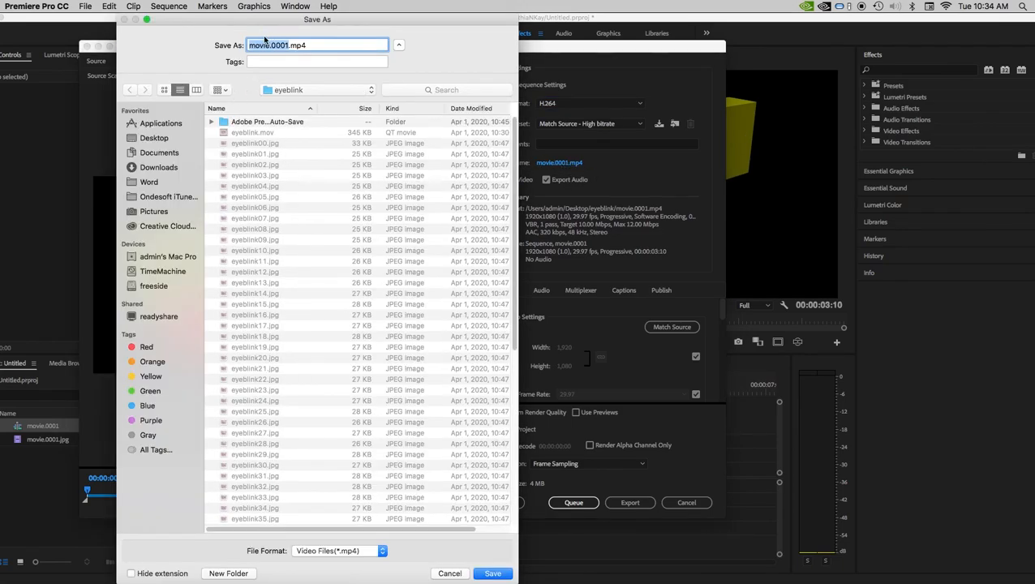
type("movie")
left_click_drag(506, 555, 503, 253)
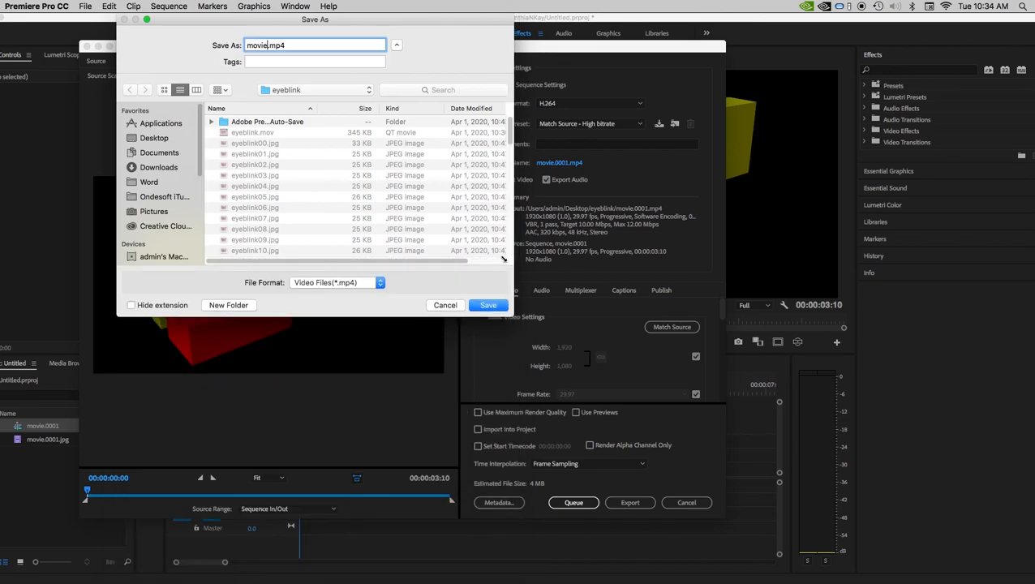
left_click(147, 138)
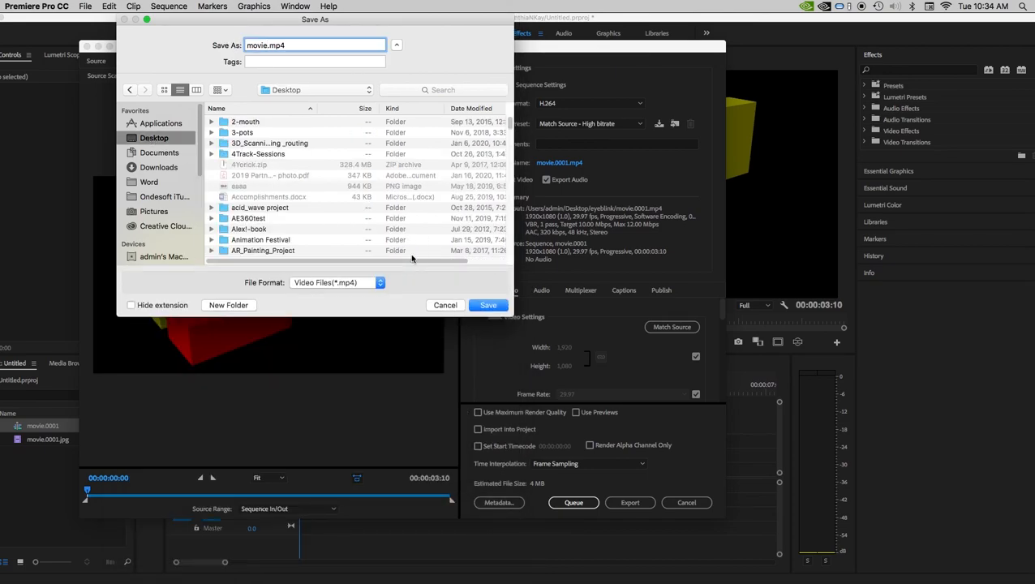
left_click(489, 306)
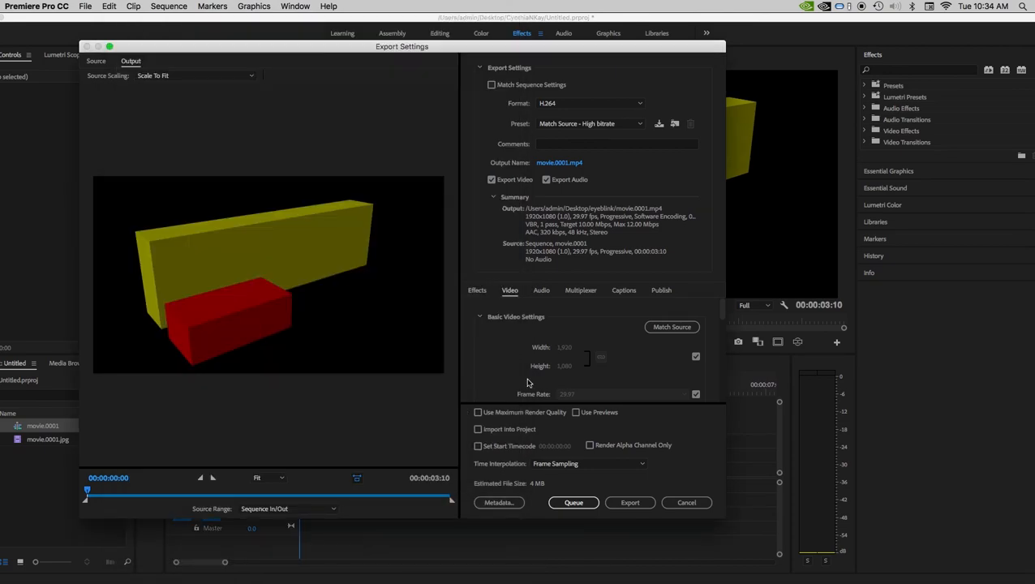
left_click(640, 505)
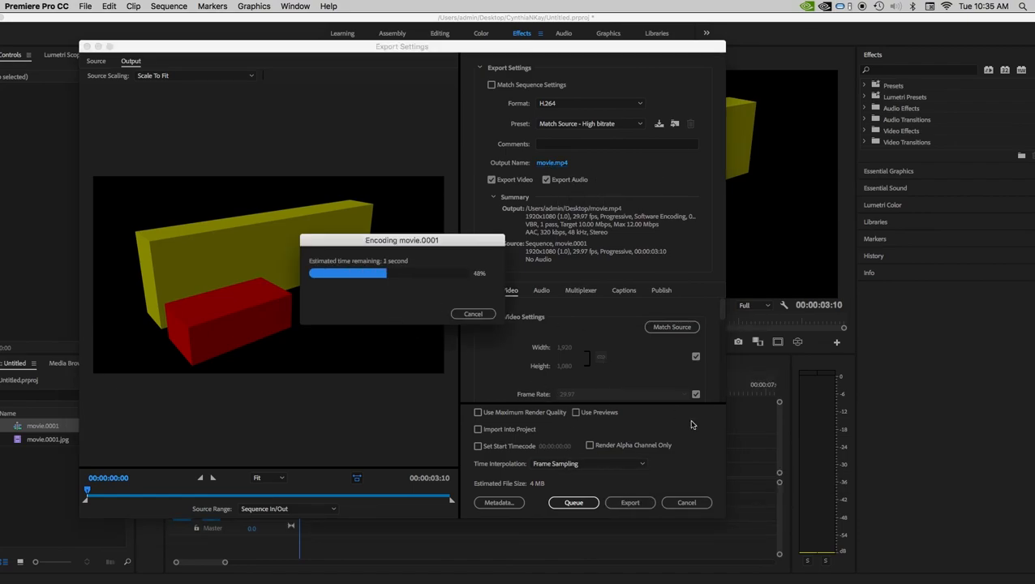